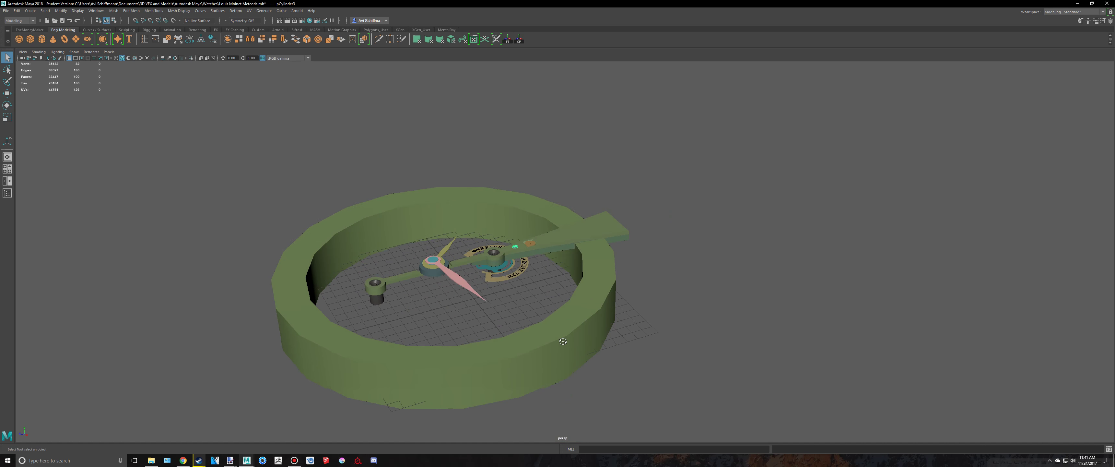
# Delete the large ring surrounding the watch parts and select the long tapered arm.
pyautogui.click(587, 304)
pyautogui.press('Delete')
pyautogui.scroll(6, 616, 316)
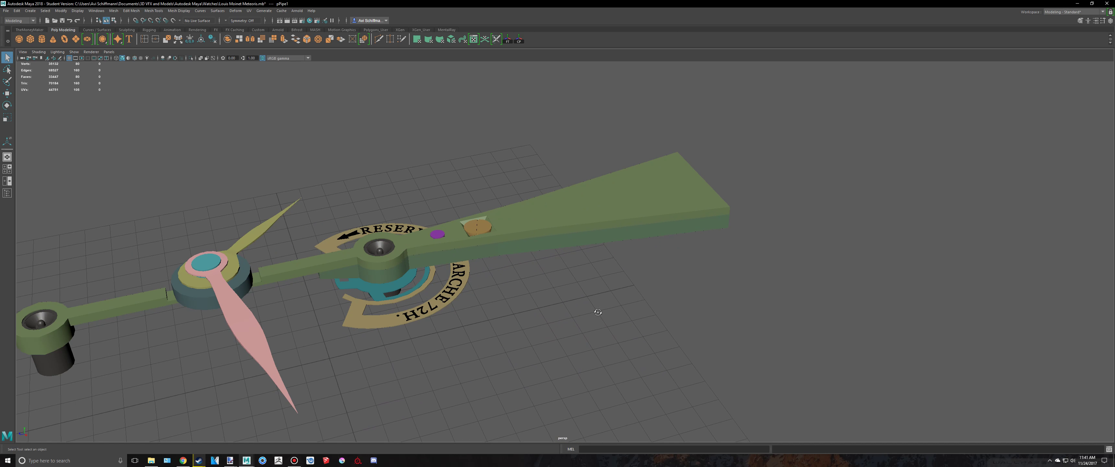
pyautogui.keyDown('alt'); pyautogui.moveTo(598, 311); pyautogui.dragTo(673, 237); pyautogui.keyUp('alt')
pyautogui.click(688, 234)
pyautogui.keyDown('alt'); pyautogui.moveTo(688, 235); pyautogui.dragTo(571, 274, button='middle'); pyautogui.keyUp('alt')
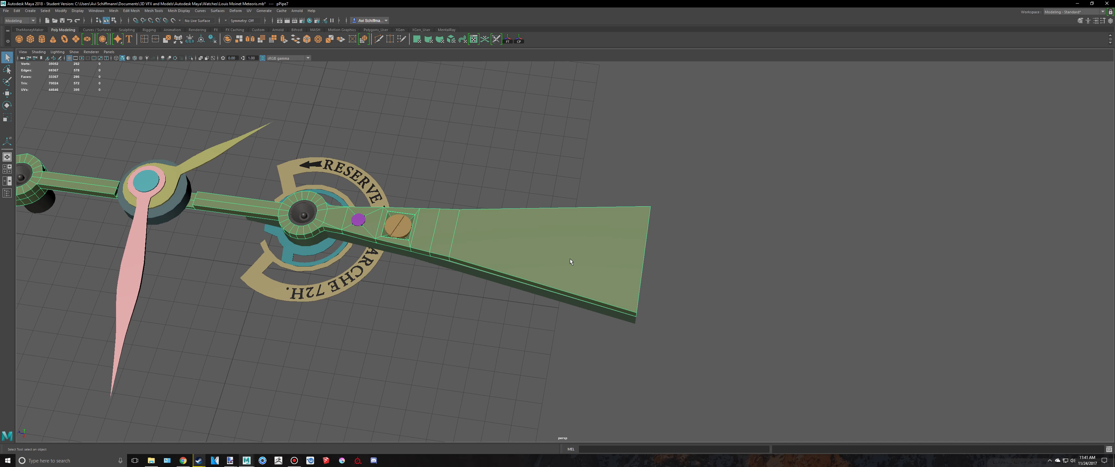
# Examine the slotted screw at the end of the arm in the reference watch scene.
pyautogui.click(247, 460)
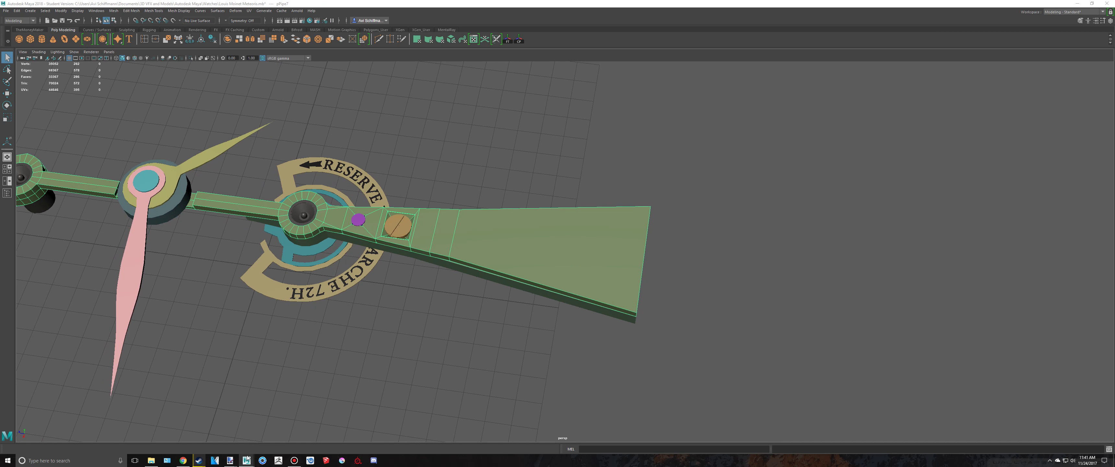
pyautogui.click(227, 445)
pyautogui.keyDown('alt'); pyautogui.moveTo(680, 141); pyautogui.dragTo(618, 183); pyautogui.keyUp('alt')
pyautogui.click(579, 201)
pyautogui.scroll(5, 580, 202)
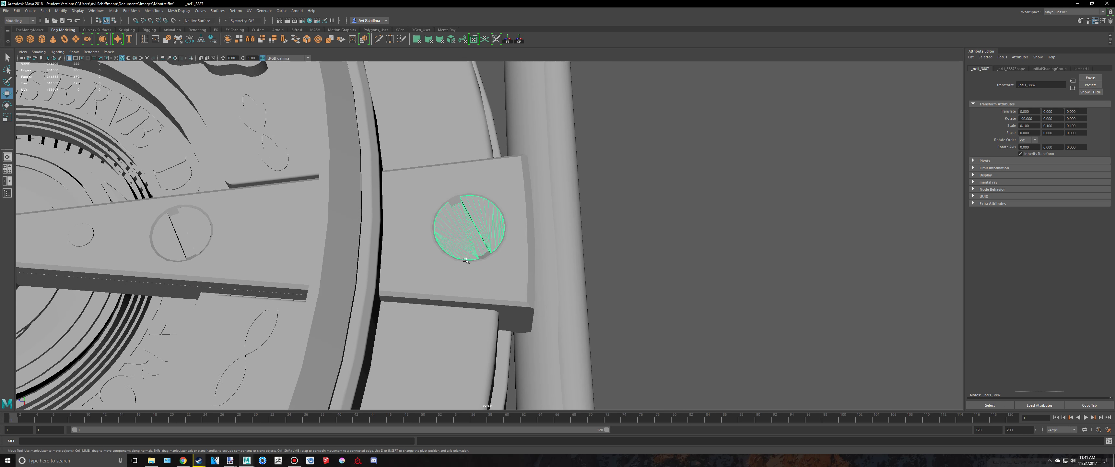
pyautogui.keyDown('alt'); pyautogui.moveTo(528, 250); pyautogui.dragTo(525, 226); pyautogui.keyUp('alt')
pyautogui.hotkey('alt', 'Tab')
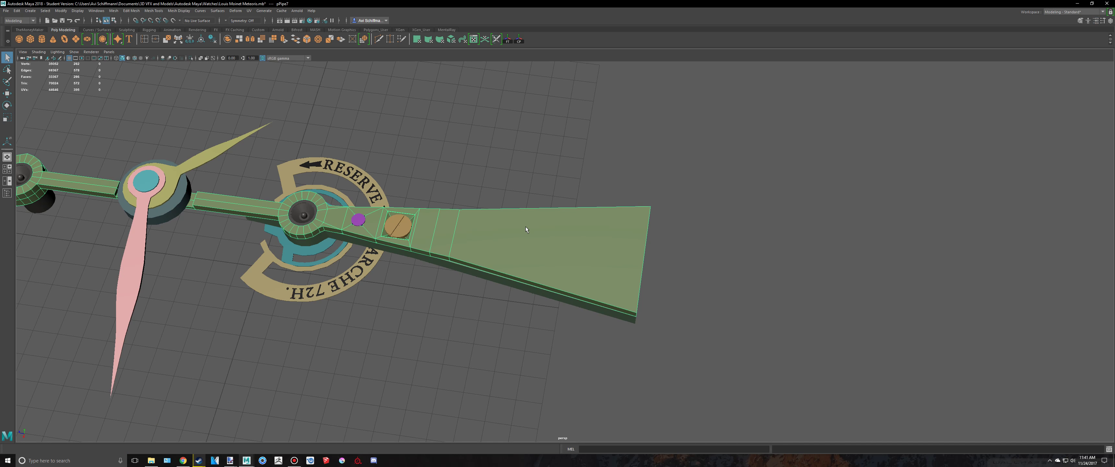
# Insert two edge loops across the arm's wide end, one close to the end edge and one farther inward.
pyautogui.scroll(4, 525, 226)
pyautogui.keyDown('alt'); pyautogui.moveTo(604, 252); pyautogui.dragTo(532, 241, button='middle'); pyautogui.keyUp('alt')
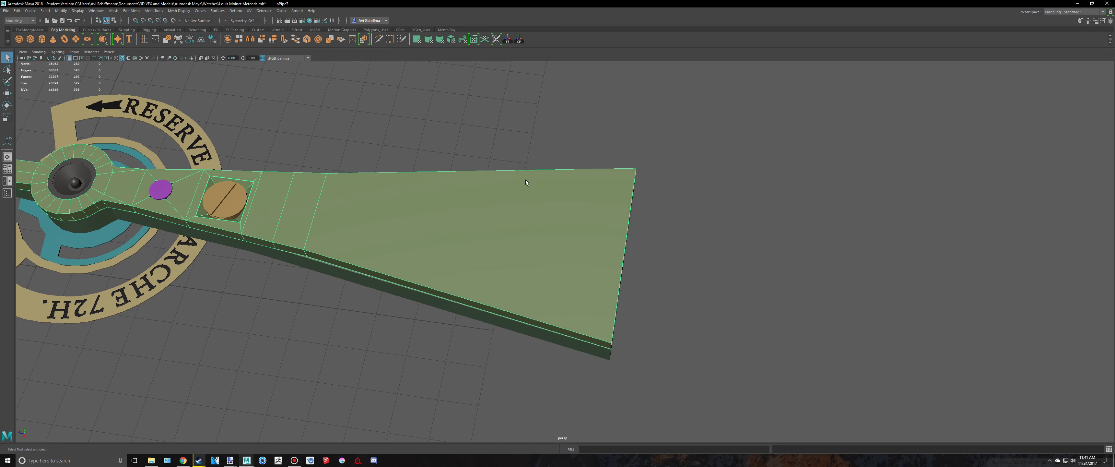
pyautogui.keyDown('ctrl'); pyautogui.click(547, 172); pyautogui.keyUp('ctrl')
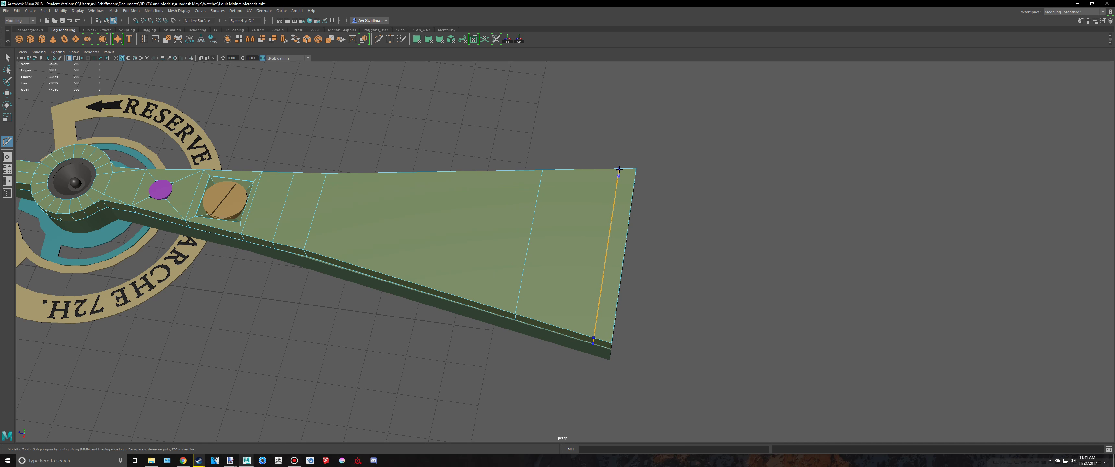
pyautogui.click(543, 170)
pyautogui.scroll(2, 572, 240)
pyautogui.scroll(-2, 579, 240)
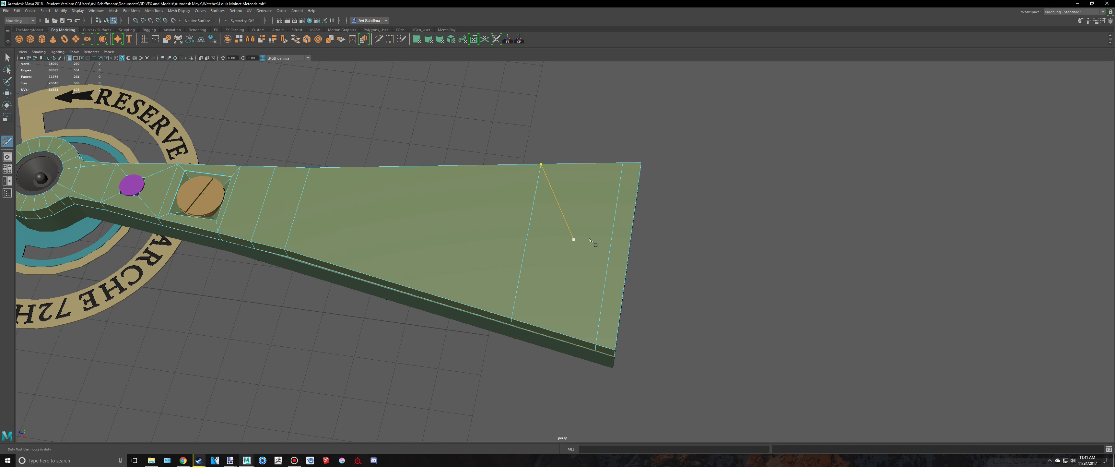
pyautogui.press('Escape')
pyautogui.moveTo(588, 239)
pyautogui.keyDown('alt'); pyautogui.mouseDown()
pyautogui.moveTo(542, 213)
pyautogui.moveTo(600, 215)
pyautogui.moveTo(613, 232)
pyautogui.moveTo(591, 235)
pyautogui.mouseUp(); pyautogui.keyUp('alt')
pyautogui.scroll(2, 573, 245)
pyautogui.press('q')
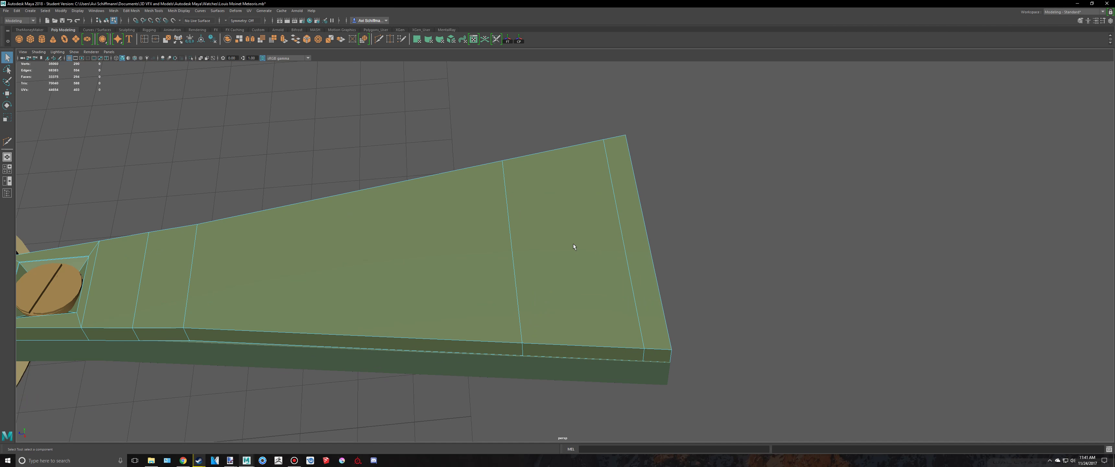
# Extrude the top face between the two new edge loops and scale it inward to form an inset face.
pyautogui.scroll(-2, 573, 242)
pyautogui.keyDown('alt'); pyautogui.moveTo(527, 224); pyautogui.dragTo(564, 233); pyautogui.keyUp('alt')
pyautogui.click(565, 233)
pyautogui.keyDown('alt'); pyautogui.moveTo(693, 281); pyautogui.dragTo(544, 250); pyautogui.keyUp('alt')
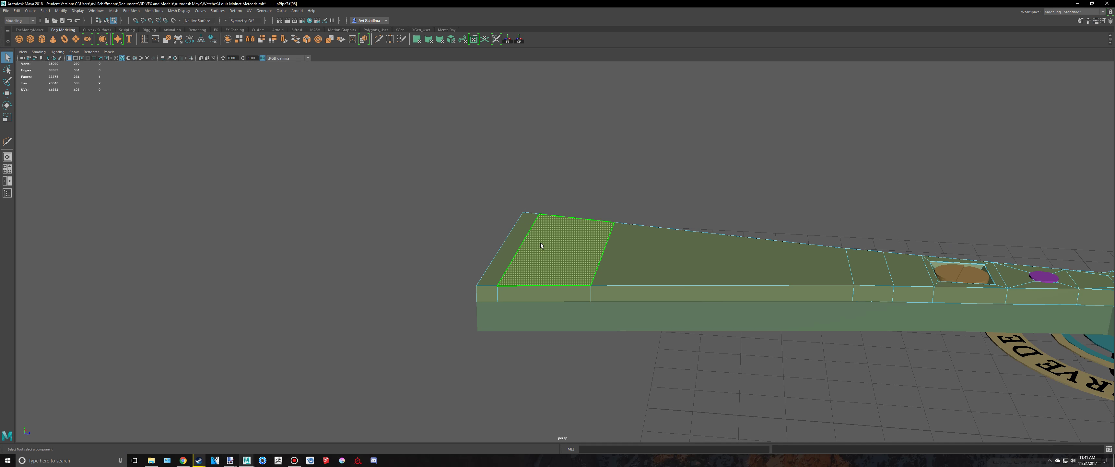
pyautogui.scroll(2, 544, 242)
pyautogui.click(542, 243)
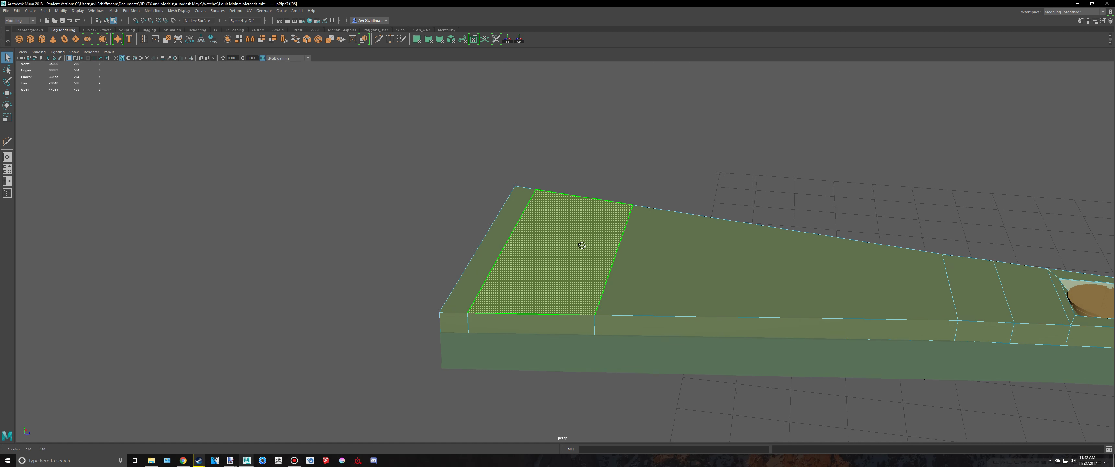
pyautogui.scroll(2, 616, 265)
pyautogui.click(617, 265)
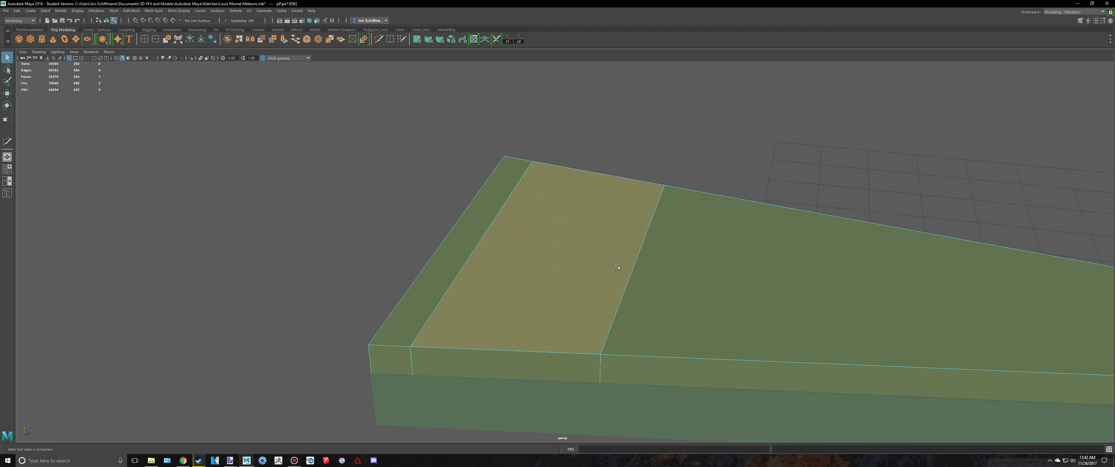
pyautogui.hotkey('ctrl', 'e')
pyautogui.press('r')
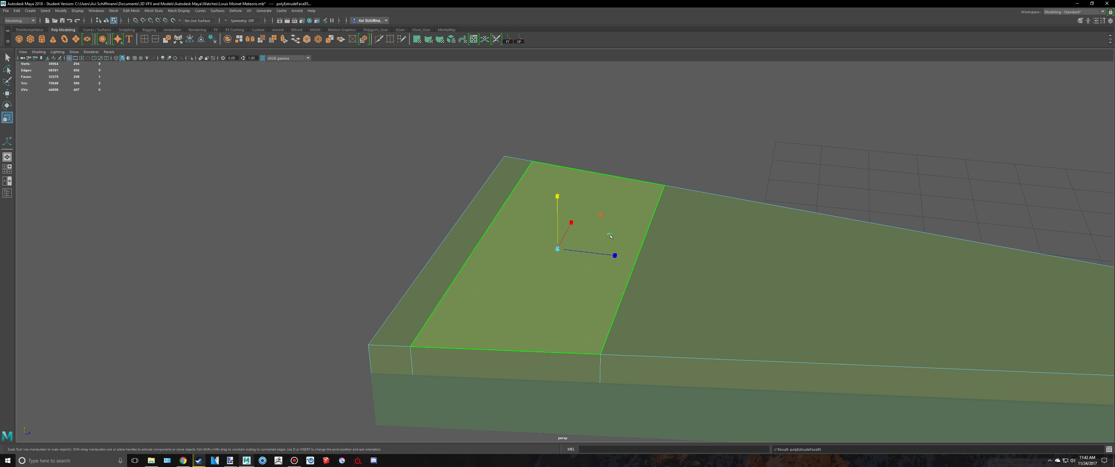
pyautogui.moveTo(609, 235); pyautogui.dragTo(585, 240)
pyautogui.keyDown('alt'); pyautogui.moveTo(585, 240); pyautogui.dragTo(536, 265); pyautogui.keyUp('alt')
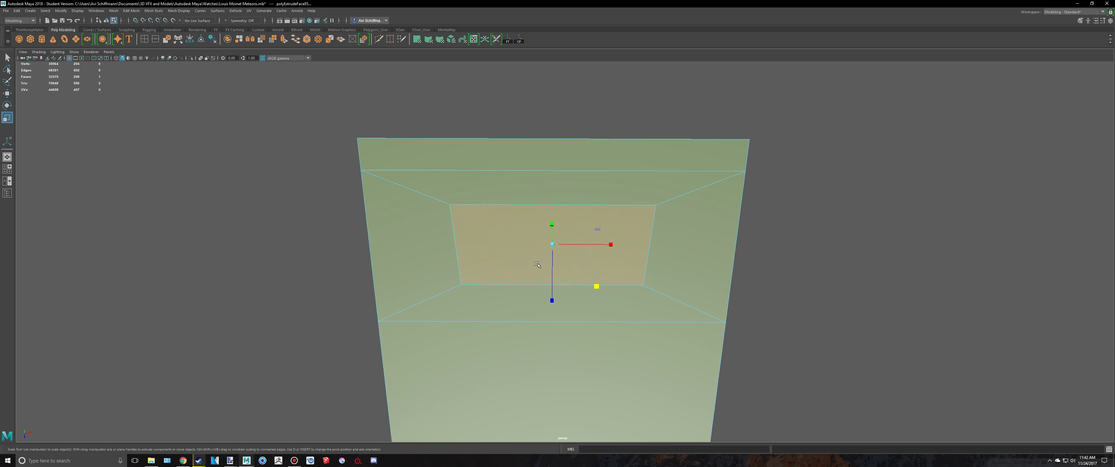
# Straighten both slanted sides of the inset face in the top view by scaling each side's points into line.
pyautogui.hotkey('alt', 'Tab')
pyautogui.hotkey('alt', 'Tab')
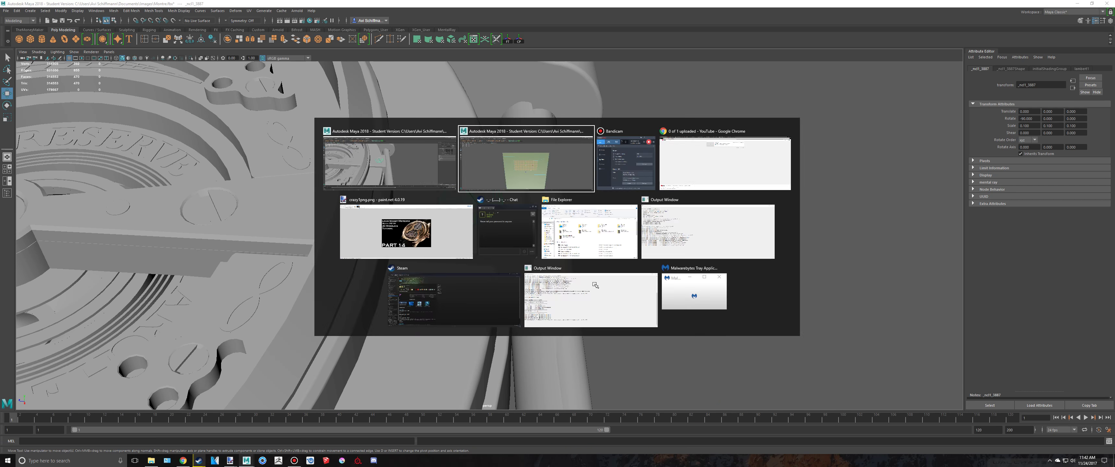
pyautogui.press('space')
pyautogui.press('space')
pyautogui.scroll(4, 355, 173)
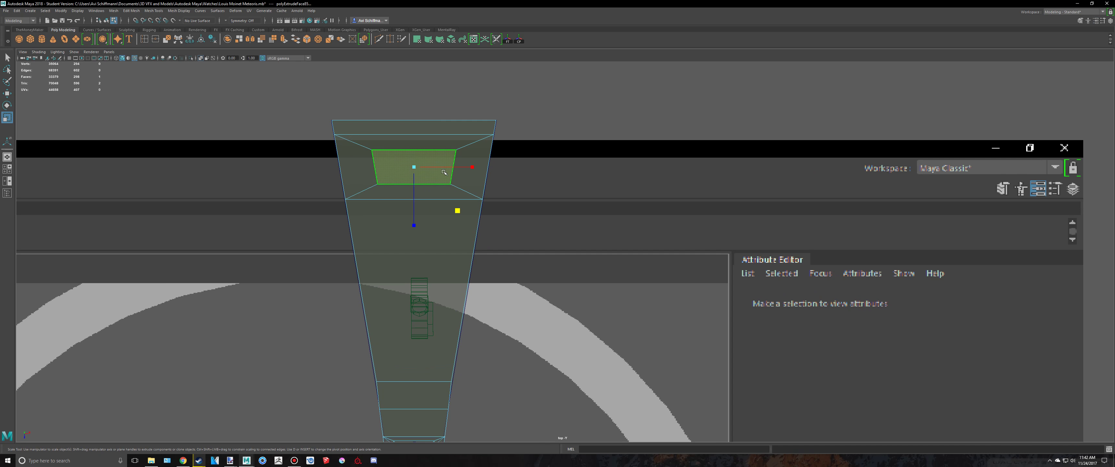
pyautogui.keyDown('alt'); pyautogui.moveTo(345, 129); pyautogui.dragTo(497, 214, button='middle'); pyautogui.keyUp('alt')
pyautogui.press('q')
pyautogui.moveTo(481, 205); pyautogui.dragTo(450, 202, button='right')
pyautogui.scroll(2, 422, 191)
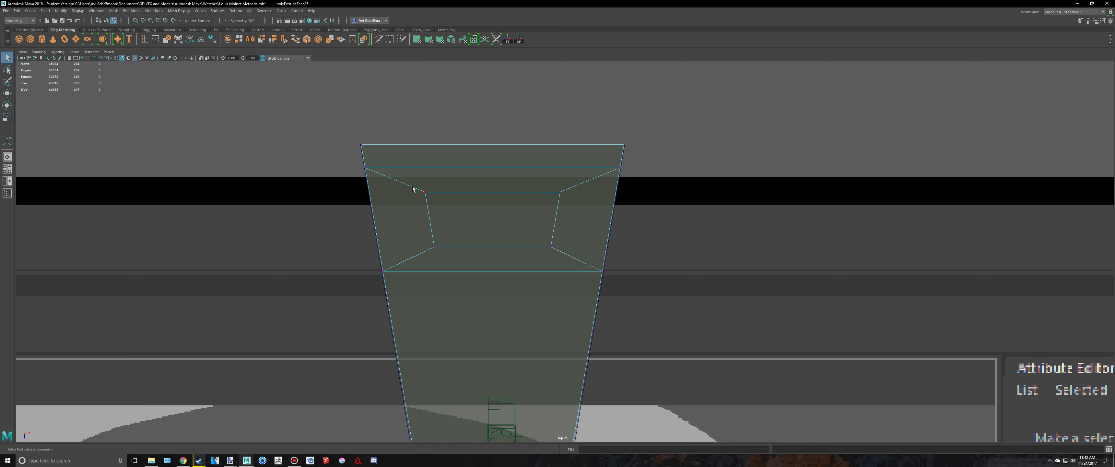
pyautogui.press('r')
pyautogui.click(488, 219)
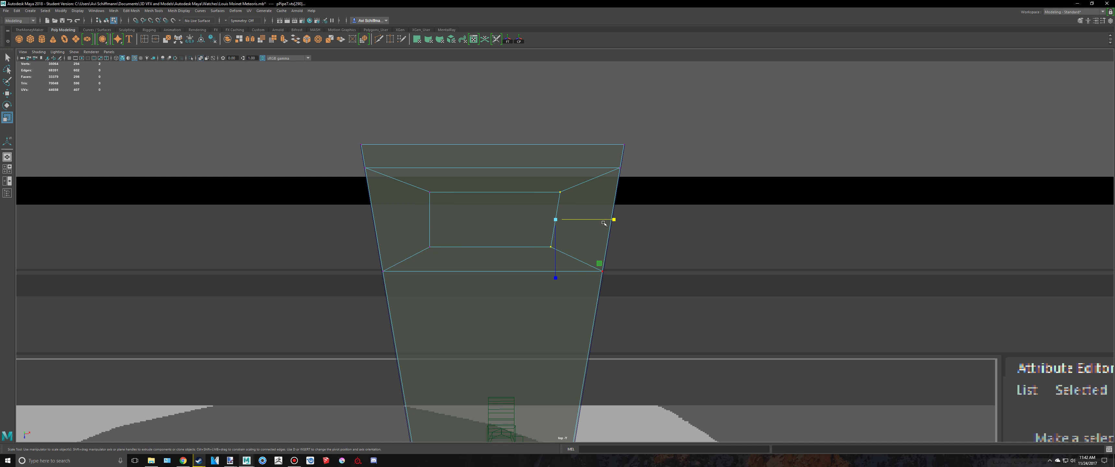
pyautogui.moveTo(607, 222); pyautogui.dragTo(616, 225)
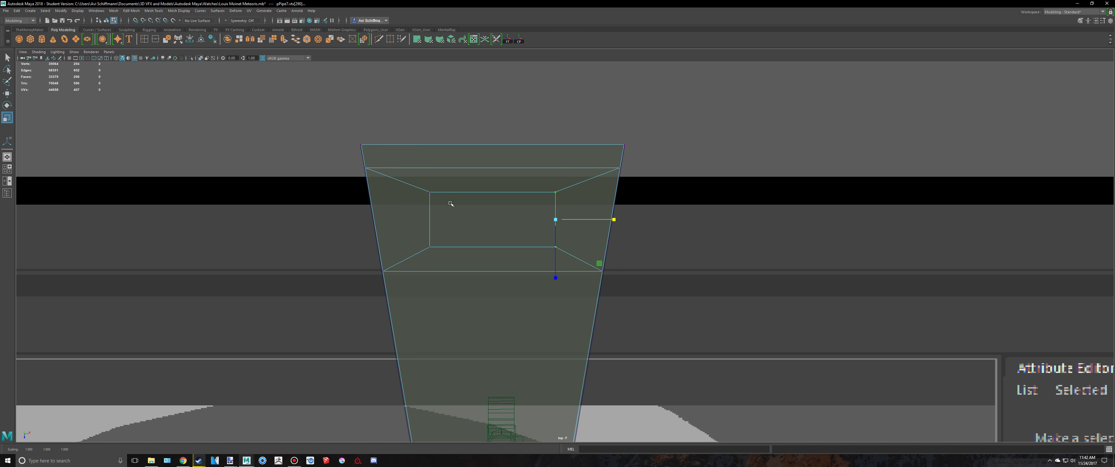
# Narrow the inset face across the arm's width by scaling its four corner points closer together.
pyautogui.moveTo(418, 186); pyautogui.dragTo(470, 221)
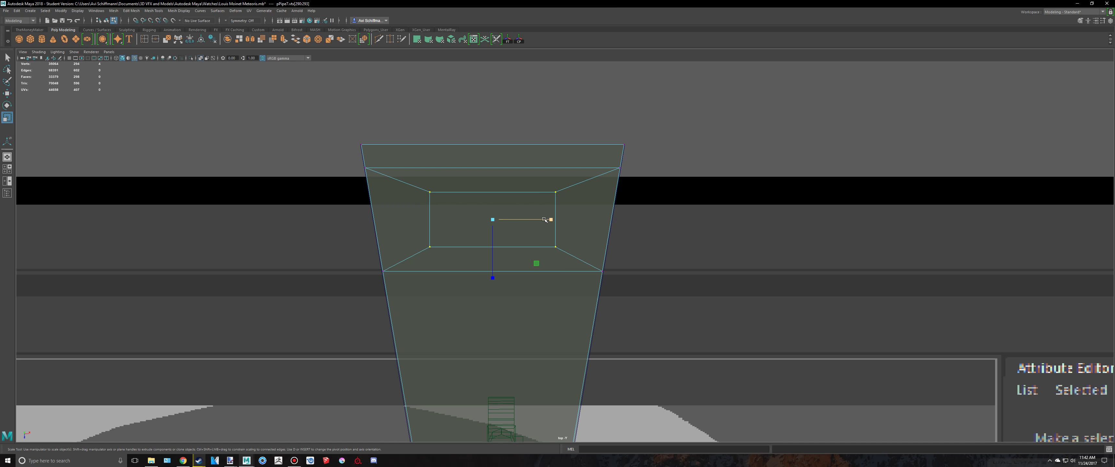
pyautogui.moveTo(545, 220); pyautogui.dragTo(526, 219)
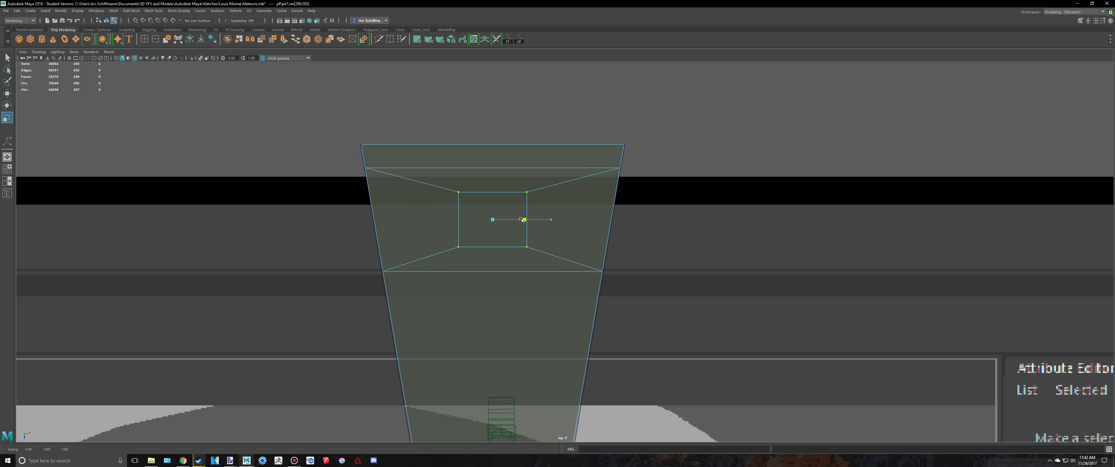
pyautogui.press('space')
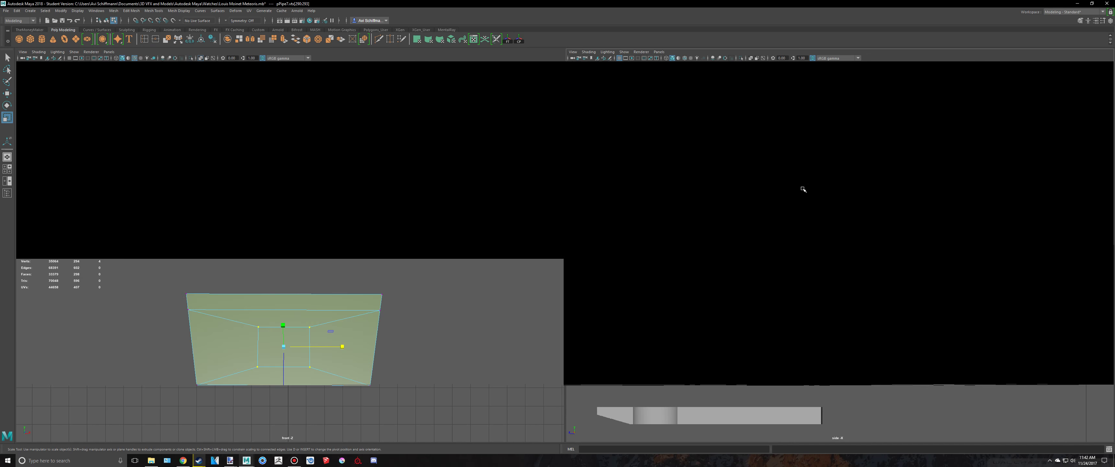
# Extrude the inset face down into the arm to create a rectangular recess.
pyautogui.press('space')
pyautogui.keyDown('alt'); pyautogui.moveTo(776, 189); pyautogui.dragTo(750, 159); pyautogui.keyUp('alt')
pyautogui.press('q')
pyautogui.moveTo(561, 240); pyautogui.dragTo(561, 254, button='right')
pyautogui.click(560, 244)
pyautogui.keyDown('alt'); pyautogui.moveTo(775, 249); pyautogui.dragTo(739, 216); pyautogui.keyUp('alt')
pyautogui.scroll(3, 709, 222)
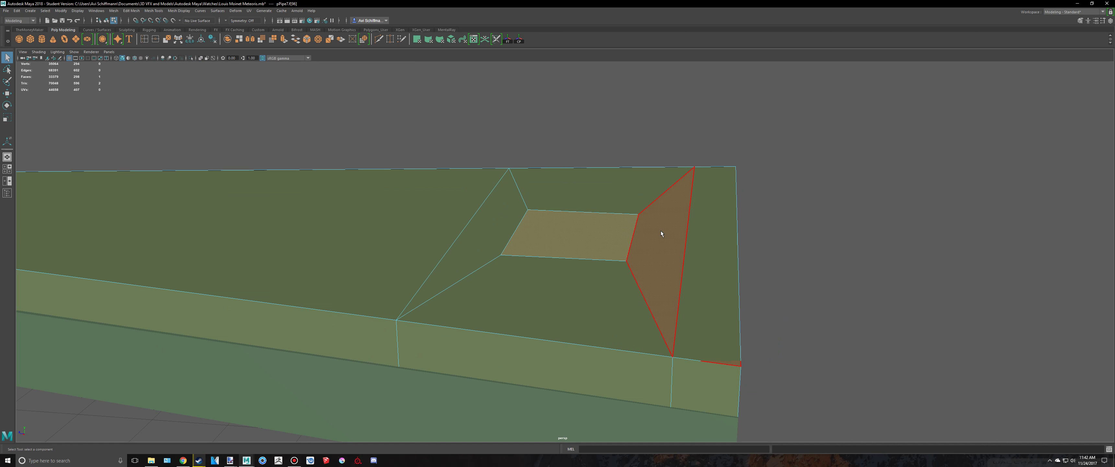
pyautogui.keyDown('alt'); pyautogui.moveTo(659, 231); pyautogui.dragTo(602, 215); pyautogui.keyUp('alt')
pyautogui.scroll(2, 652, 237)
pyautogui.press('Delete')
pyautogui.hotkey('ctrl', 'z')
pyautogui.scroll(10, 664, 257)
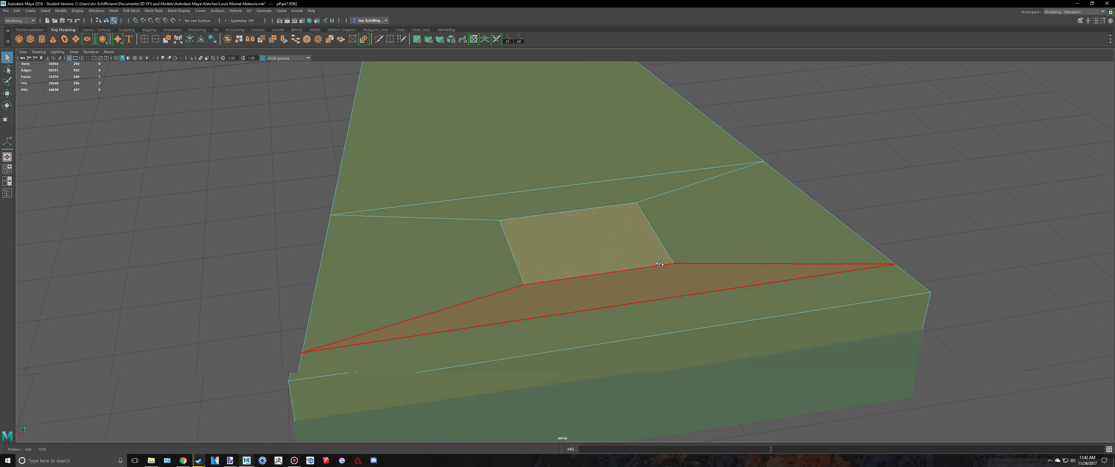
pyautogui.hotkey('ctrl', 'e')
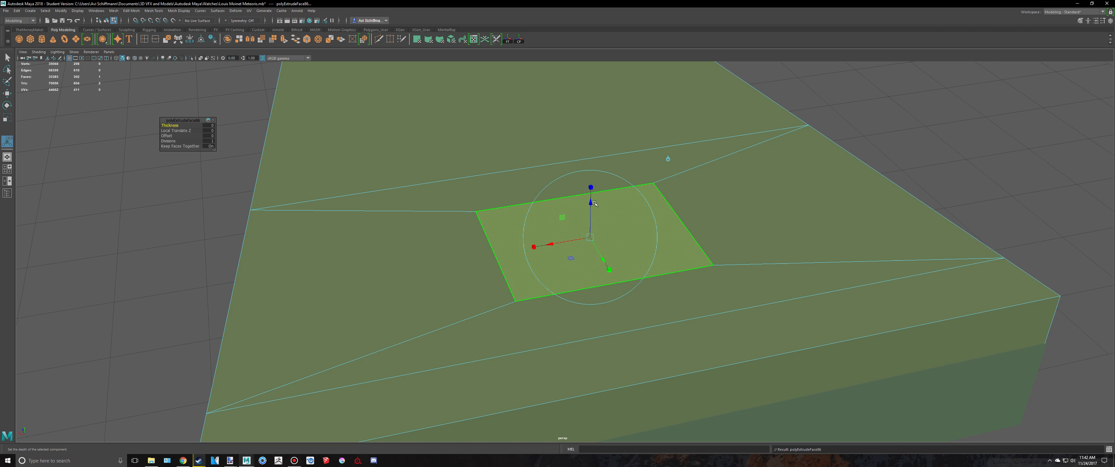
pyautogui.moveTo(594, 204); pyautogui.dragTo(593, 249)
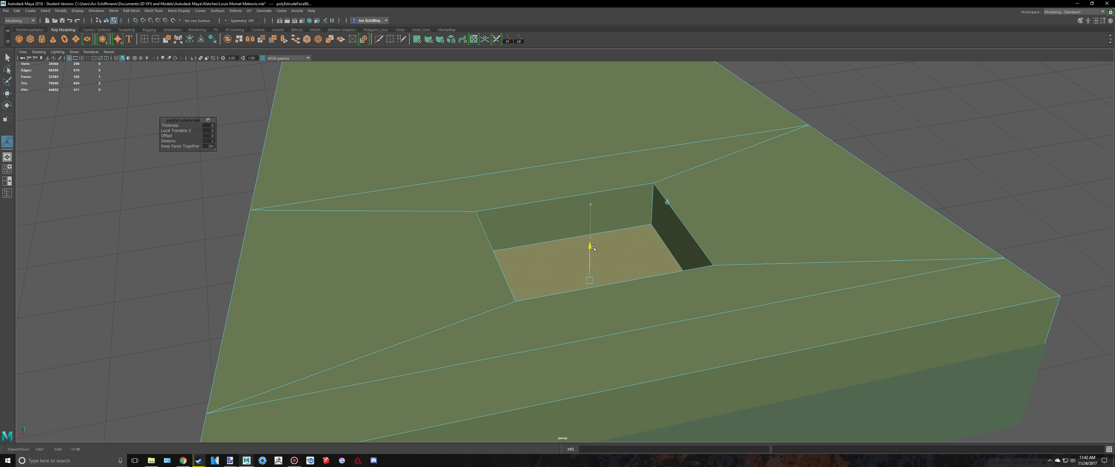
# Scale the recess's floor smaller so its walls taper, and check the shape with the smooth mesh preview.
pyautogui.press('r')
pyautogui.moveTo(589, 280); pyautogui.dragTo(548, 275)
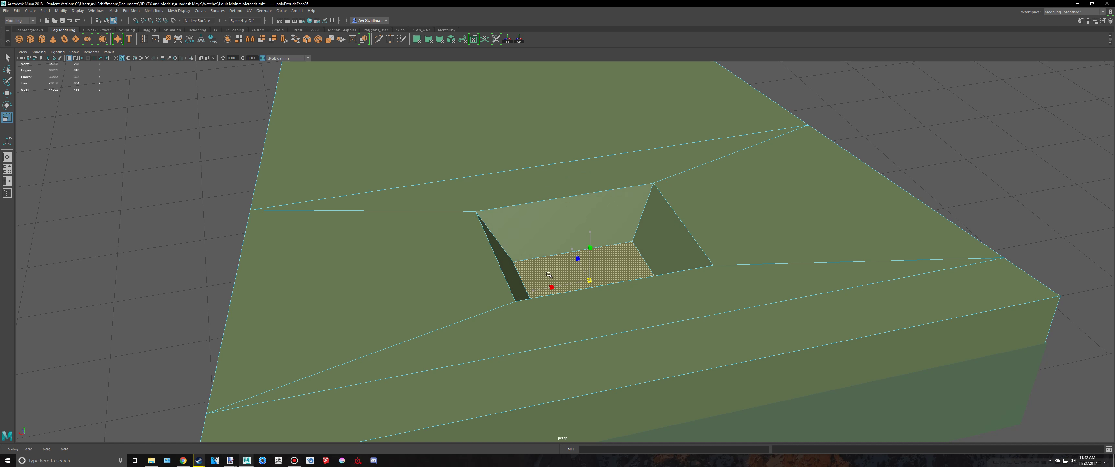
pyautogui.press('w')
pyautogui.moveTo(681, 229); pyautogui.dragTo(716, 216, button='right')
pyautogui.press('3')
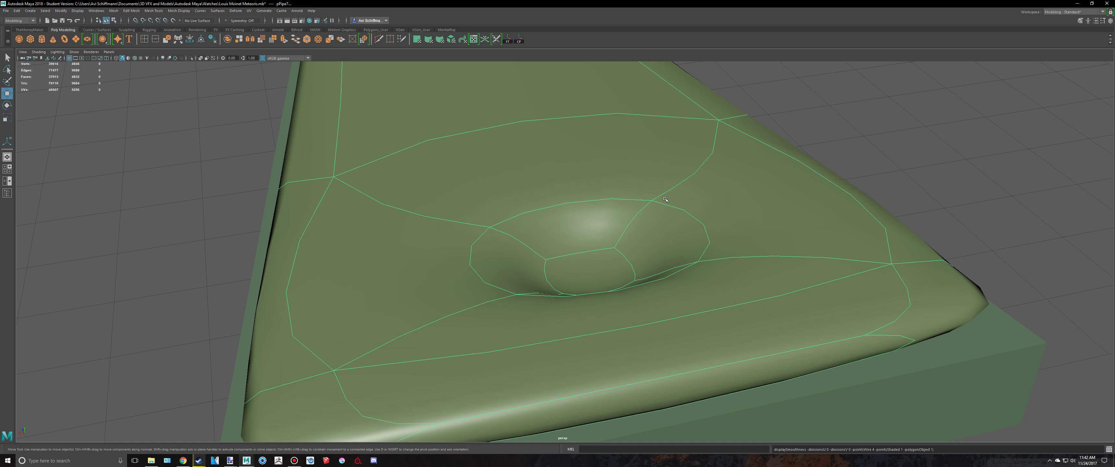
pyautogui.press('1')
# Insert an edge loop around the recess walls near the floor and check the arm in smooth preview.
pyautogui.click(378, 39)
pyautogui.scroll(3, 651, 240)
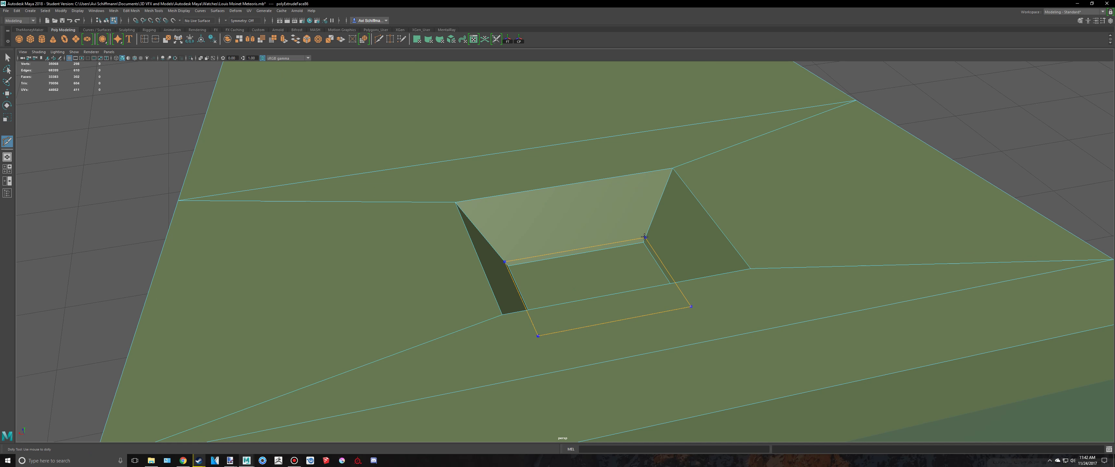
pyautogui.keyDown('ctrl'); pyautogui.click(643, 238); pyautogui.keyUp('ctrl')
pyautogui.press('q')
pyautogui.moveTo(623, 194); pyautogui.dragTo(665, 184, button='right')
pyautogui.press('3')
pyautogui.click(926, 117)
pyautogui.scroll(-3, 835, 175)
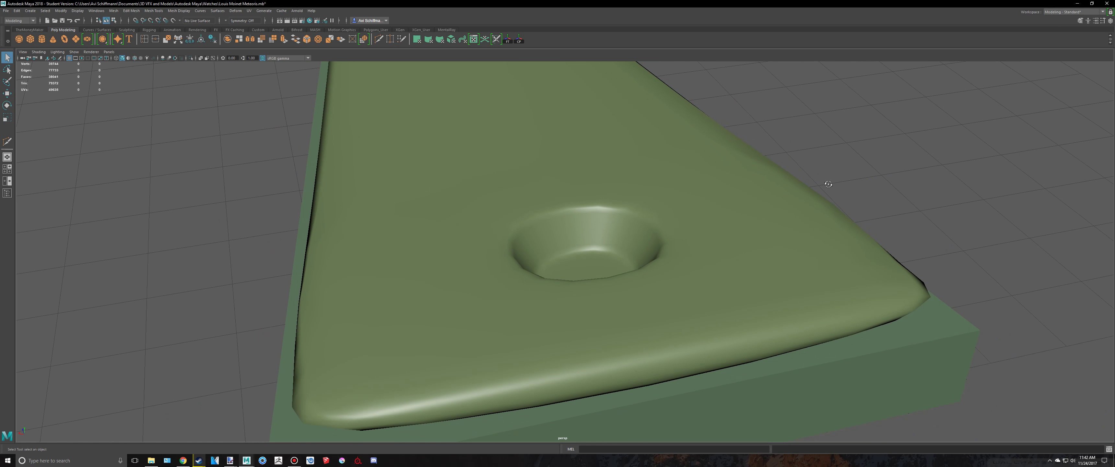
pyautogui.keyDown('alt'); pyautogui.moveTo(827, 179); pyautogui.dragTo(952, 193); pyautogui.keyUp('alt')
pyautogui.scroll(-6, 595, 241)
pyautogui.keyDown('alt'); pyautogui.moveTo(595, 240); pyautogui.dragTo(555, 250); pyautogui.keyUp('alt')
pyautogui.click(553, 248)
pyautogui.press('1')
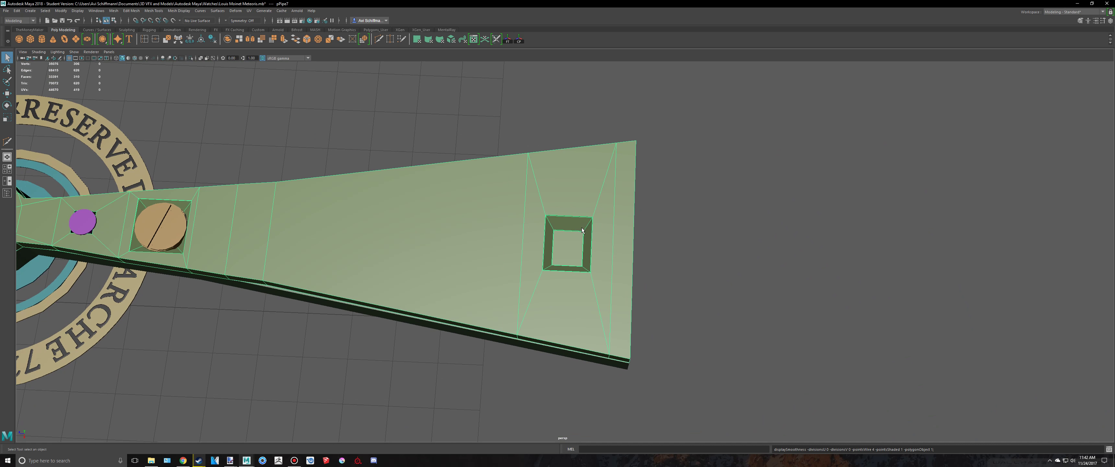
# Adjust the recess's points along the arm's length in the top view to make the opening closer to square.
pyautogui.scroll(3, 543, 222)
pyautogui.press('space')
pyautogui.press('space')
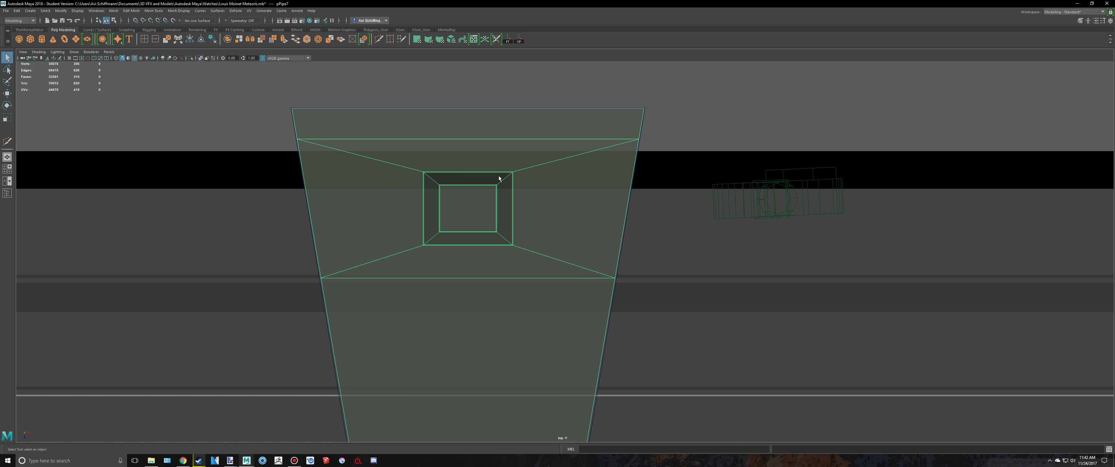
pyautogui.moveTo(523, 174); pyautogui.dragTo(493, 174, button='right')
pyautogui.moveTo(559, 272); pyautogui.dragTo(560, 275)
pyautogui.press('w')
pyautogui.moveTo(467, 274); pyautogui.dragTo(467, 277)
pyautogui.press('space')
pyautogui.press('space')
pyautogui.press('q')
# Check the roundness of the recess with the arm in smooth preview.
pyautogui.moveTo(640, 172); pyautogui.dragTo(663, 163, button='right')
pyautogui.press('3')
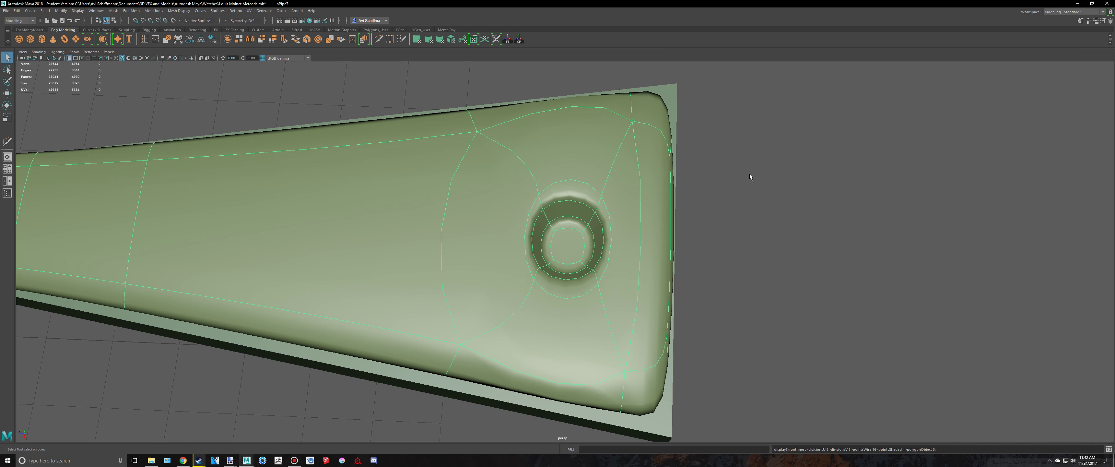
pyautogui.click(749, 173)
pyautogui.keyDown('alt'); pyautogui.moveTo(749, 173); pyautogui.dragTo(737, 179, button='right'); pyautogui.keyUp('alt')
pyautogui.moveTo(737, 182)
pyautogui.keyDown('alt'); pyautogui.mouseDown()
pyautogui.moveTo(741, 167)
pyautogui.moveTo(739, 186)
pyautogui.mouseUp(); pyautogui.keyUp('alt')
pyautogui.click(547, 212)
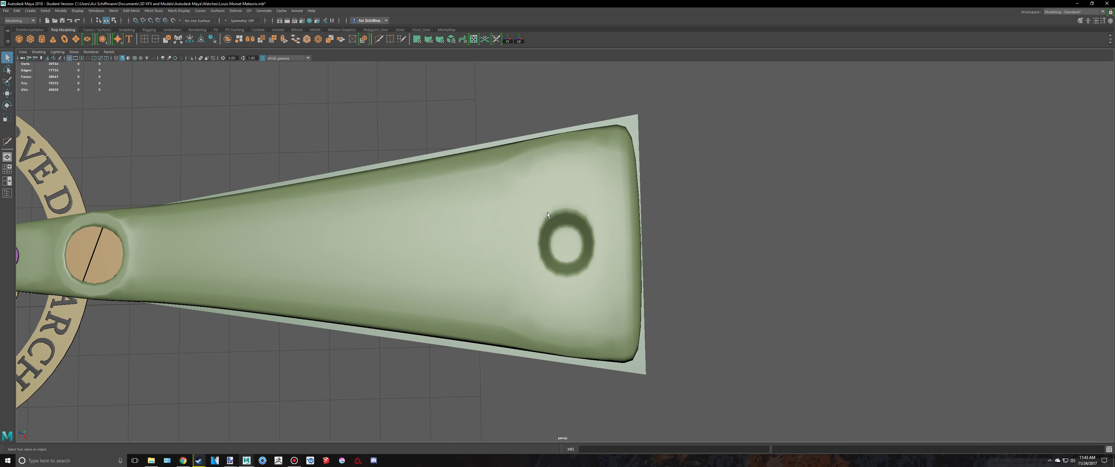
pyautogui.press('1')
# Select the recess's vertices on the side facing the hub in the top view and move them slightly toward the hub.
pyautogui.scroll(3, 570, 211)
pyautogui.press('space')
pyautogui.press('space')
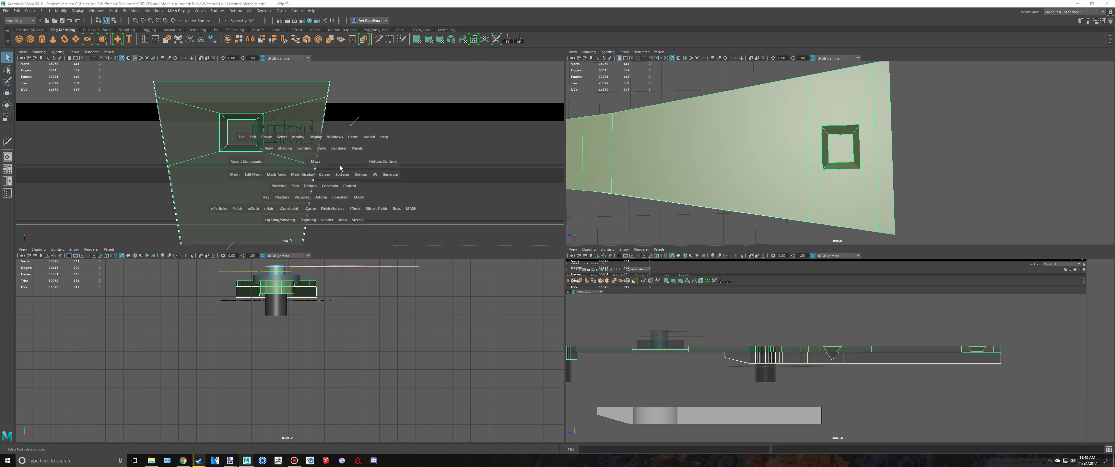
pyautogui.moveTo(531, 222); pyautogui.dragTo(482, 194, button='right')
pyautogui.moveTo(396, 225); pyautogui.dragTo(553, 279)
pyautogui.press('w')
pyautogui.moveTo(469, 282); pyautogui.dragTo(469, 287)
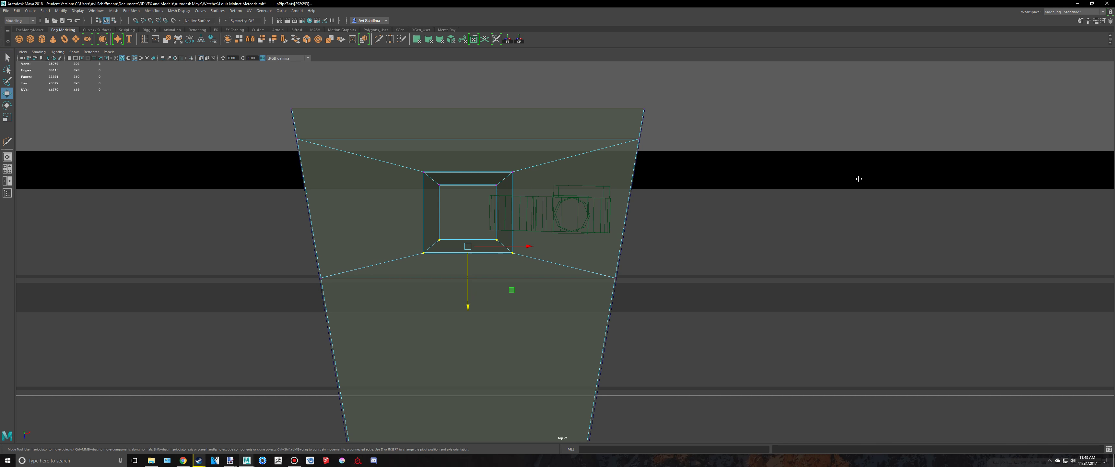
# Check the roundness of the adjusted recess in smooth preview, and return the arm to its unsmoothed display.
pyautogui.press('space')
pyautogui.press('space')
pyautogui.press('q')
pyautogui.moveTo(598, 209); pyautogui.dragTo(693, 184, button='right')
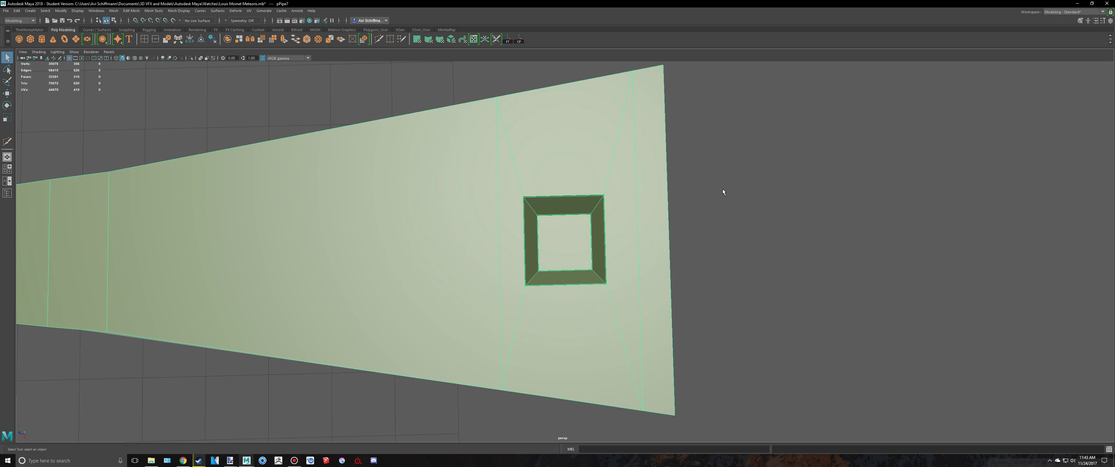
pyautogui.press('3')
pyautogui.click(722, 189)
pyautogui.scroll(-3, 723, 189)
pyautogui.keyDown('alt'); pyautogui.moveTo(724, 169); pyautogui.dragTo(614, 198); pyautogui.keyUp('alt')
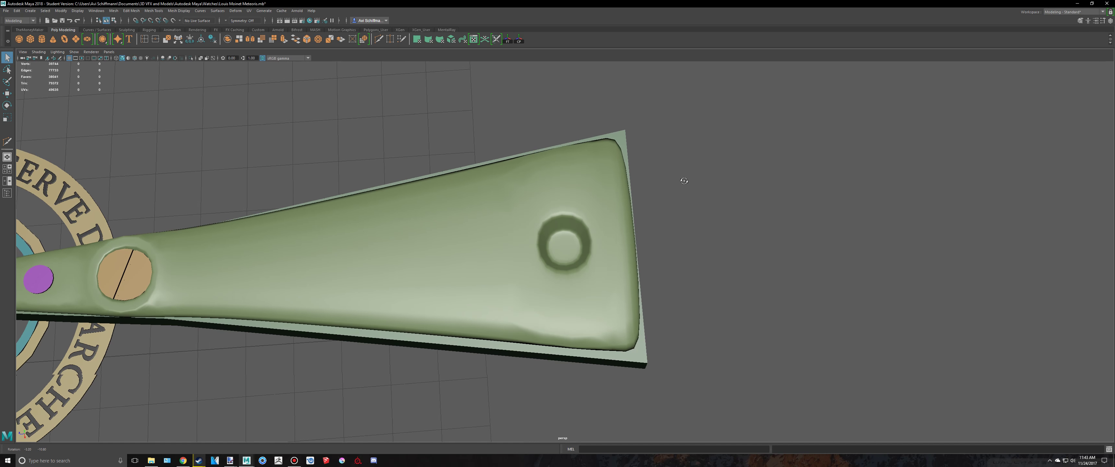
pyautogui.click(613, 198)
pyautogui.press('1')
pyautogui.scroll(-2, 588, 208)
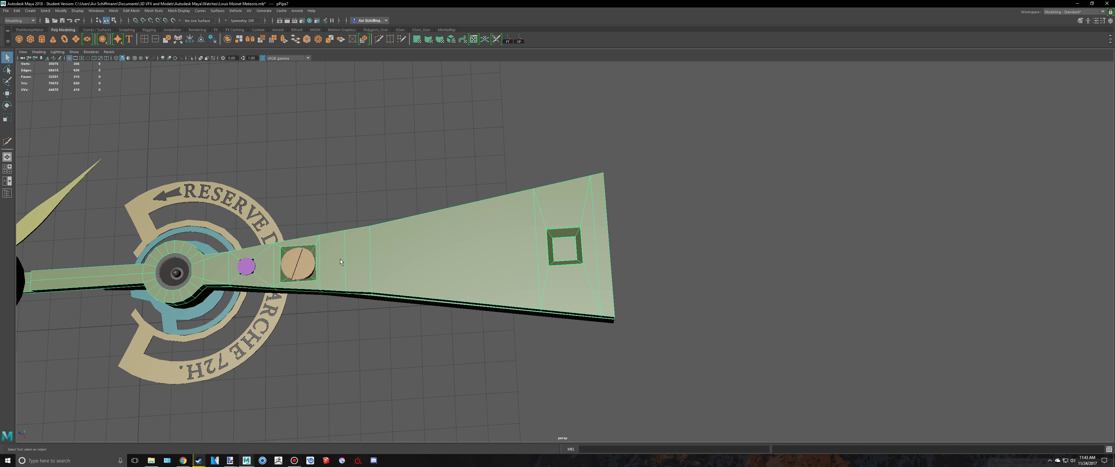
# Duplicate the slotted screw and move the copy along the arm into the recess at the wide end.
pyautogui.click(305, 264)
pyautogui.press('space')
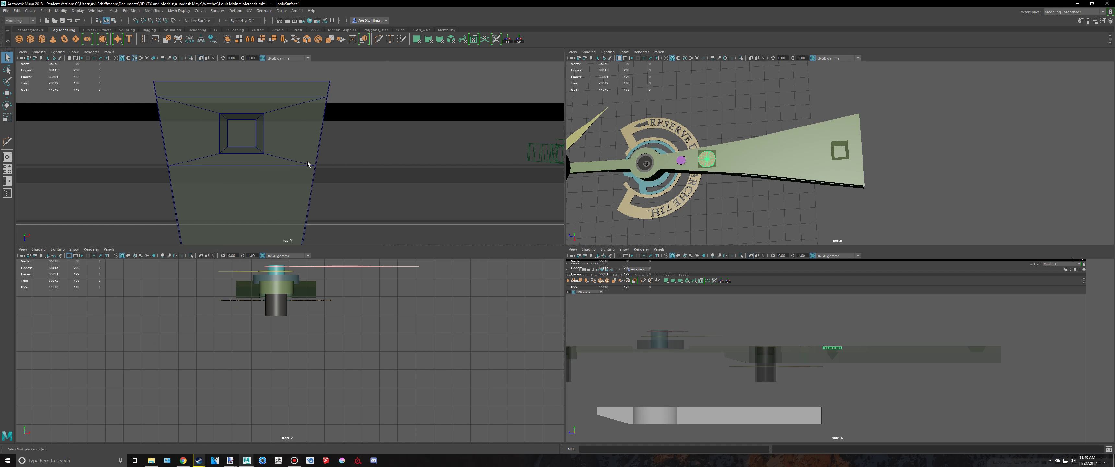
pyautogui.press('space')
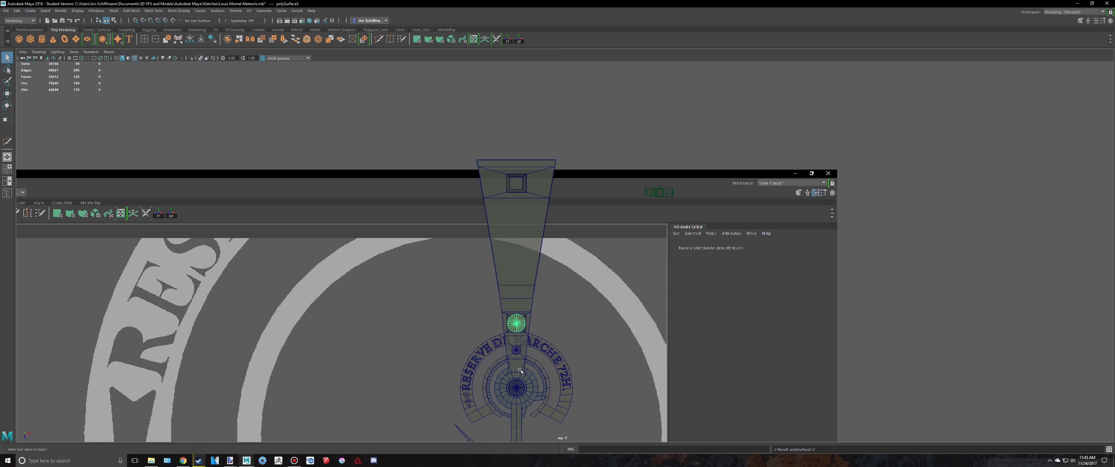
pyautogui.press('w')
pyautogui.moveTo(517, 381); pyautogui.dragTo(510, 232)
pyautogui.press('f')
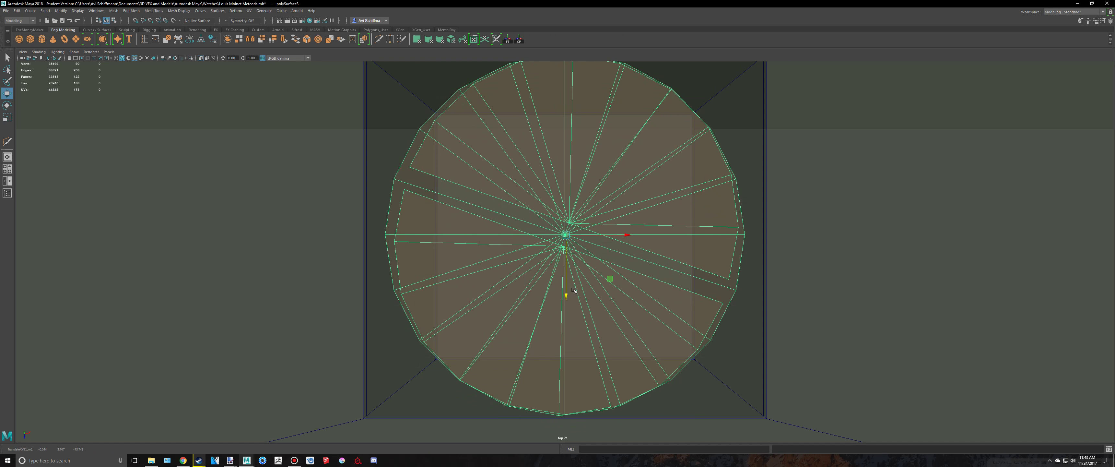
pyautogui.scroll(-5, 576, 299)
pyautogui.press('space')
pyautogui.press('space')
pyautogui.press('f')
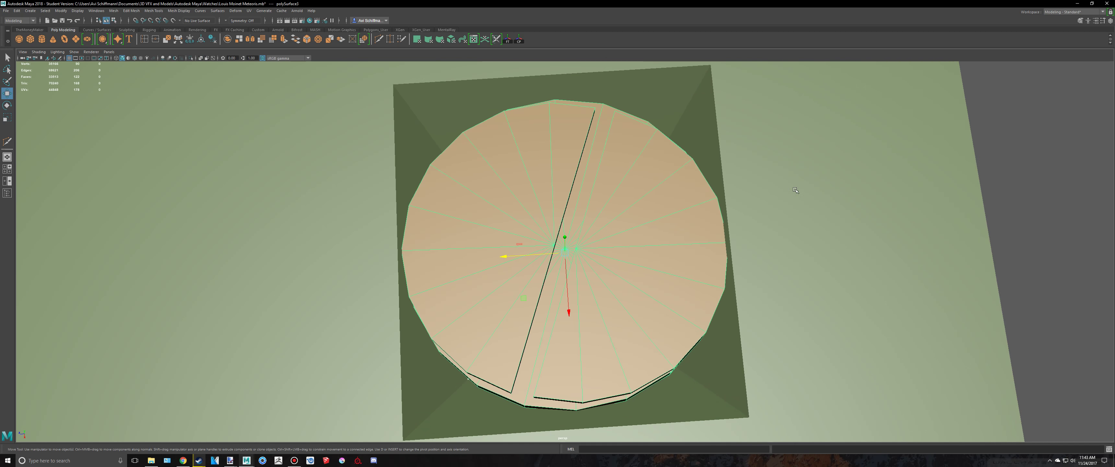
# Preview the copied screw and the arm smoothed to check how the screw fits in the recess.
pyautogui.scroll(-4, 807, 190)
pyautogui.keyDown('alt'); pyautogui.moveTo(756, 174); pyautogui.dragTo(749, 147); pyautogui.keyUp('alt')
pyautogui.press('3')
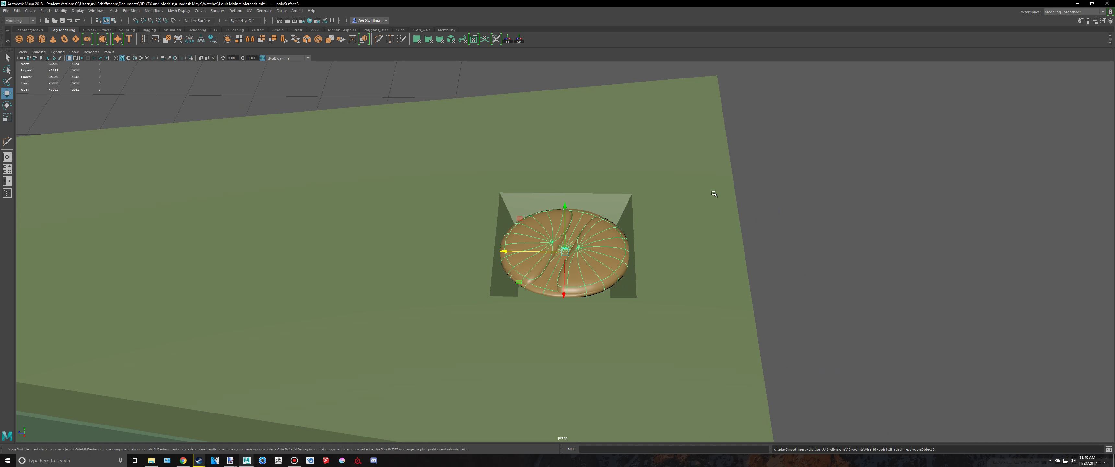
pyautogui.click(660, 185)
pyautogui.press('3')
pyautogui.scroll(-3, 661, 183)
pyautogui.click(777, 172)
pyautogui.scroll(-6, 656, 205)
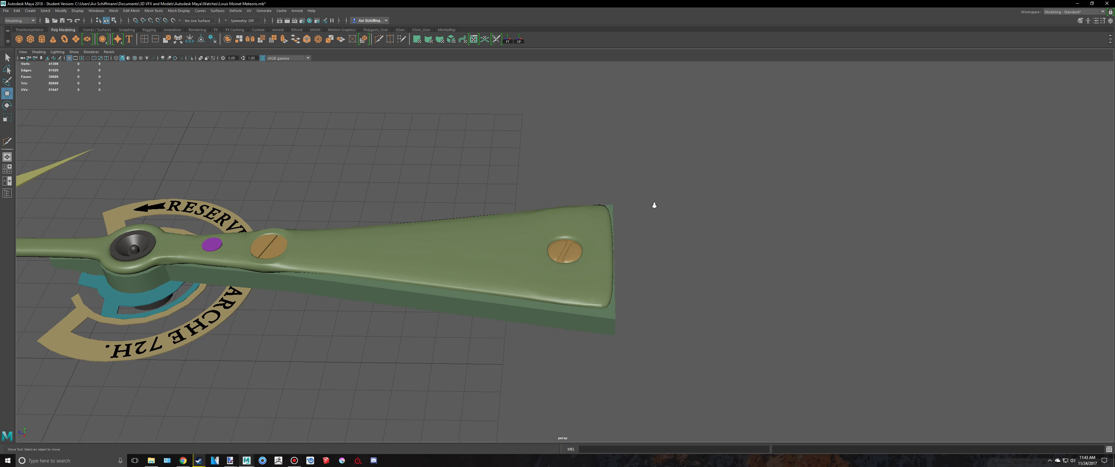
# Return the copied screw and the arm to their unsmoothed display, inspecting the fit from above.
pyautogui.scroll(5, 654, 205)
pyautogui.click(565, 249)
pyautogui.press('1')
pyautogui.click(694, 235)
pyautogui.keyDown('alt'); pyautogui.moveTo(694, 236); pyautogui.dragTo(678, 255); pyautogui.keyUp('alt')
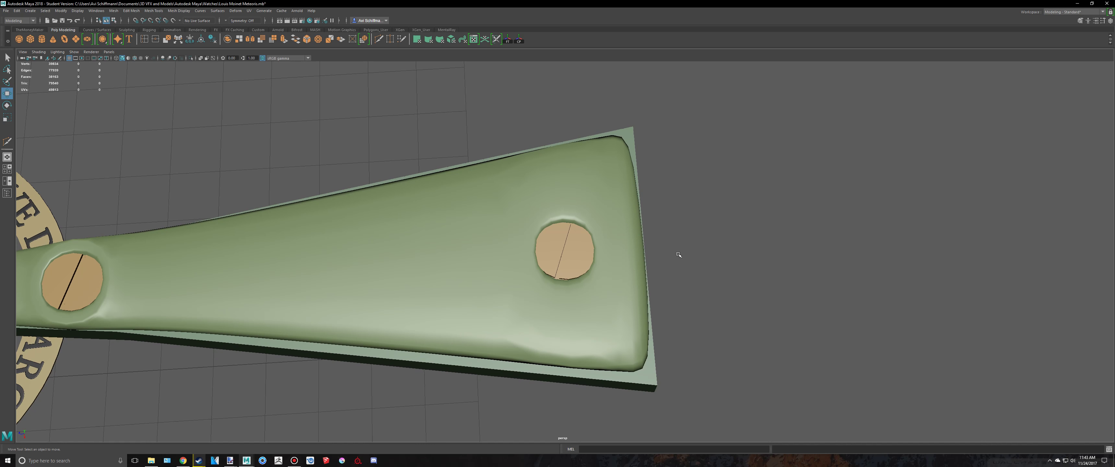
pyautogui.click(567, 247)
pyautogui.press('1')
pyautogui.scroll(-3, 571, 247)
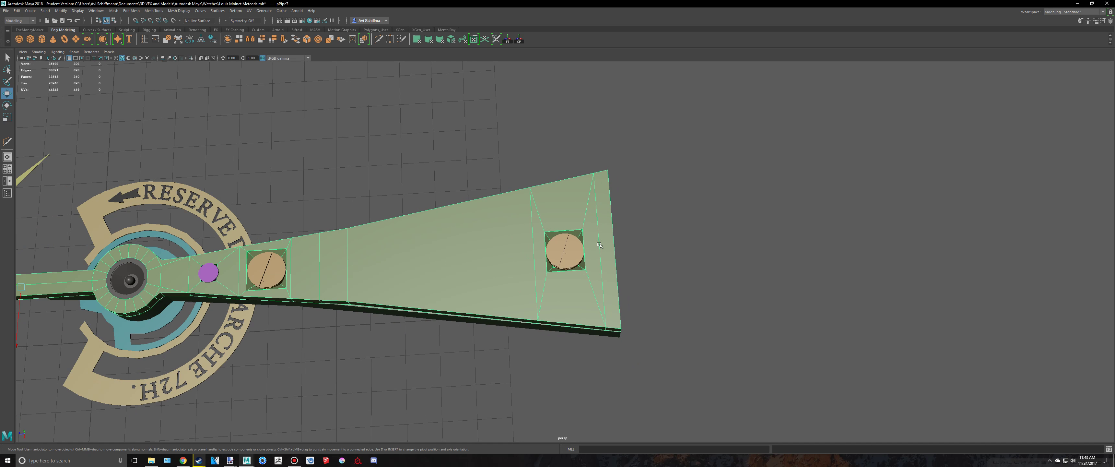
# Save the scene with the whole assembly in view, accepting the student version notice.
pyautogui.scroll(3, 604, 245)
pyautogui.scroll(-3, 605, 245)
pyautogui.keyDown('alt'); pyautogui.moveTo(605, 245); pyautogui.dragTo(581, 203); pyautogui.keyUp('alt')
pyautogui.click(684, 192)
pyautogui.scroll(-5, 578, 206)
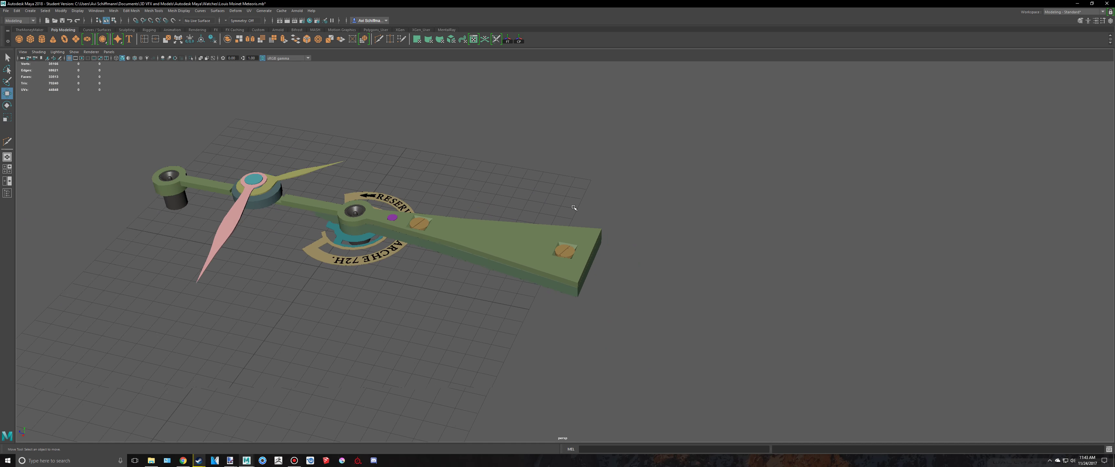
pyautogui.scroll(3, 582, 204)
pyautogui.keyDown('alt'); pyautogui.moveTo(684, 182); pyautogui.dragTo(707, 184); pyautogui.keyUp('alt')
pyautogui.keyDown('alt'); pyautogui.moveTo(707, 184); pyautogui.dragTo(615, 200, button='right'); pyautogui.keyUp('alt')
pyautogui.keyDown('alt'); pyautogui.moveTo(615, 200); pyautogui.dragTo(730, 188, button='middle'); pyautogui.keyUp('alt')
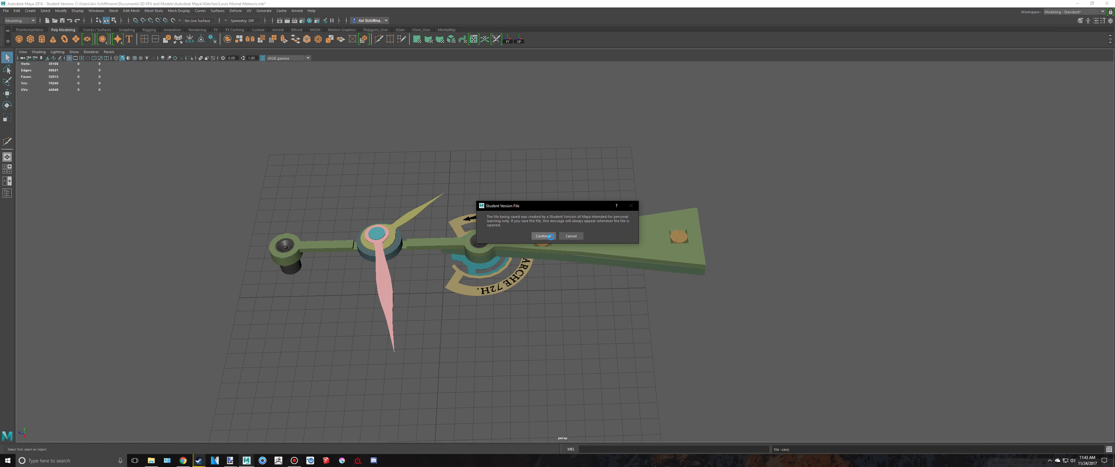
pyautogui.click(543, 235)
# Show the arm's edges and compare its shape with the reference watch model in the other Maya window.
pyautogui.keyDown('alt'); pyautogui.moveTo(535, 192); pyautogui.dragTo(606, 211); pyautogui.keyUp('alt')
pyautogui.keyDown('alt'); pyautogui.moveTo(605, 211); pyautogui.dragTo(599, 233, button='middle'); pyautogui.keyUp('alt')
pyautogui.click(559, 229)
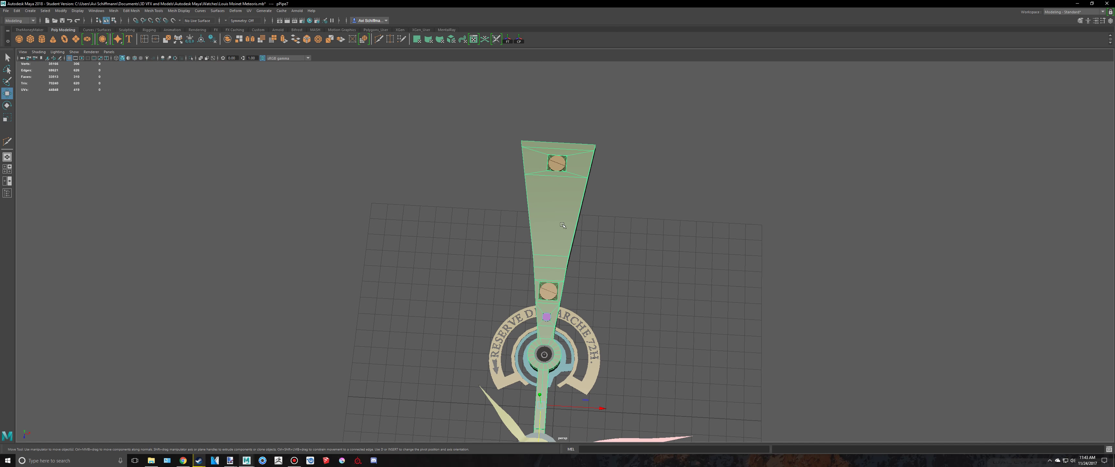
pyautogui.scroll(4, 556, 236)
pyautogui.moveTo(554, 239); pyautogui.dragTo(555, 220, button='right')
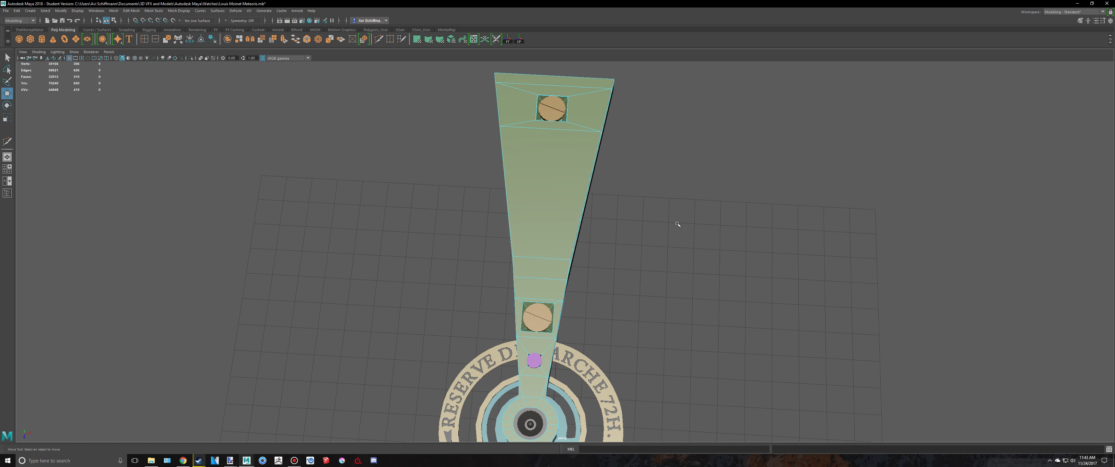
pyautogui.hotkey('alt', 'Tab')
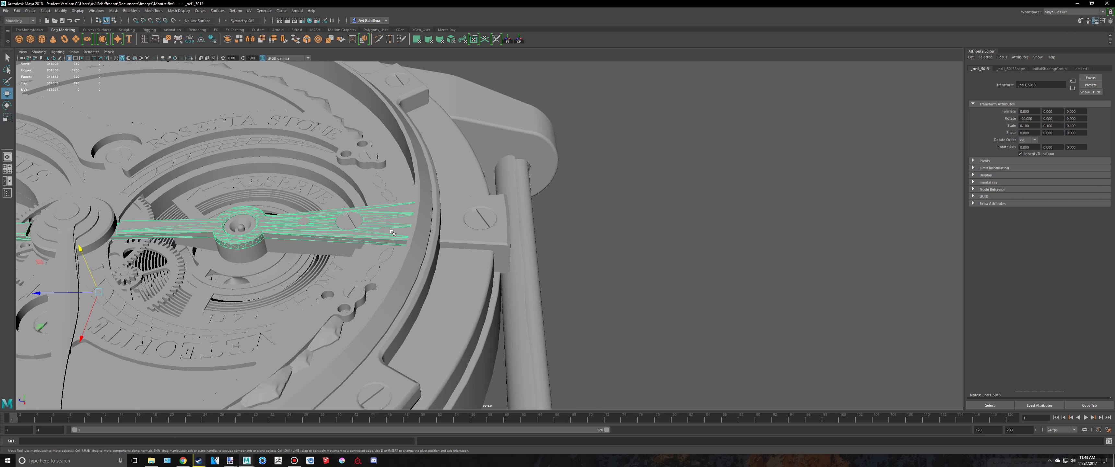
pyautogui.keyDown('alt'); pyautogui.moveTo(394, 234); pyautogui.dragTo(684, 279); pyautogui.keyUp('alt')
pyautogui.hotkey('alt', 'Tab')
pyautogui.hotkey('alt', 'Tab')
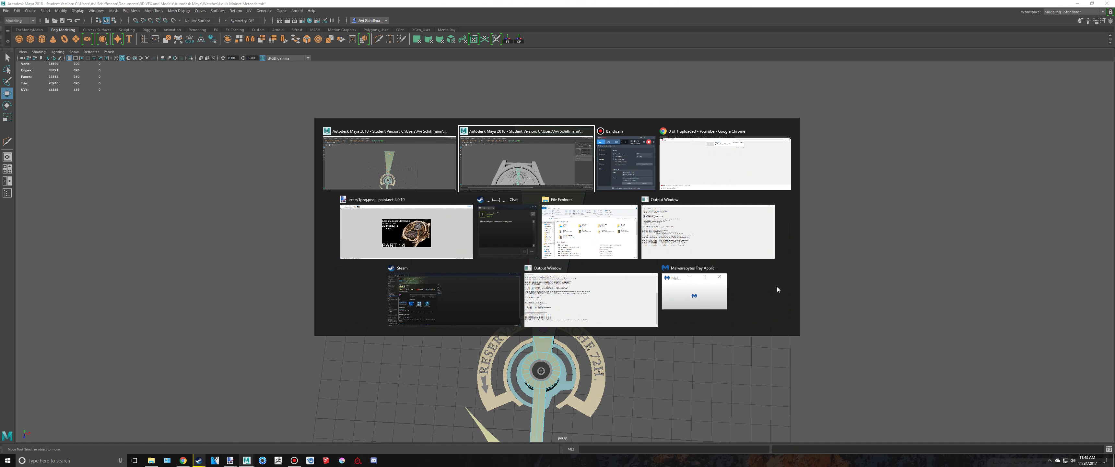
pyautogui.hotkey('alt', 'Tab')
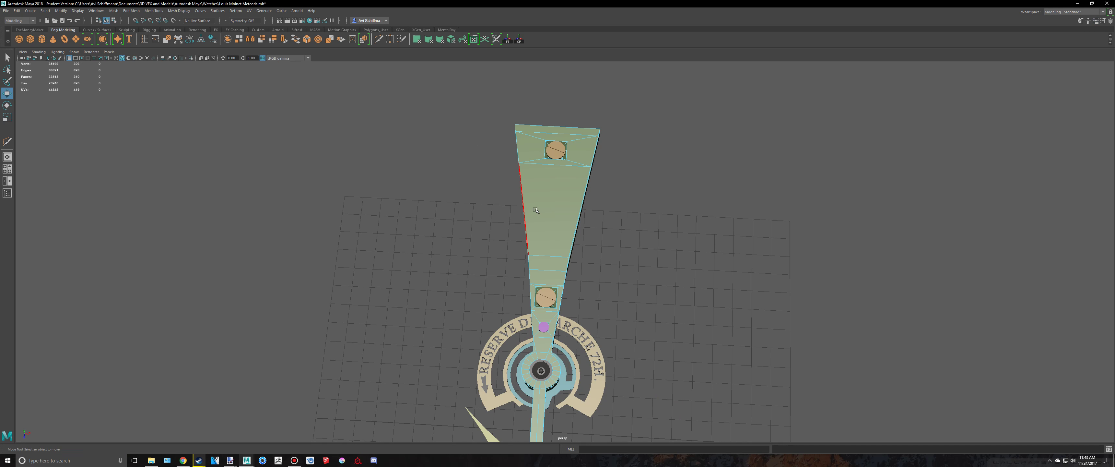
# Delete the two edge loops crossing the arm between the inner screw recess and the long tapered section.
pyautogui.press('space')
pyautogui.press('space')
pyautogui.scroll(-4, 545, 259)
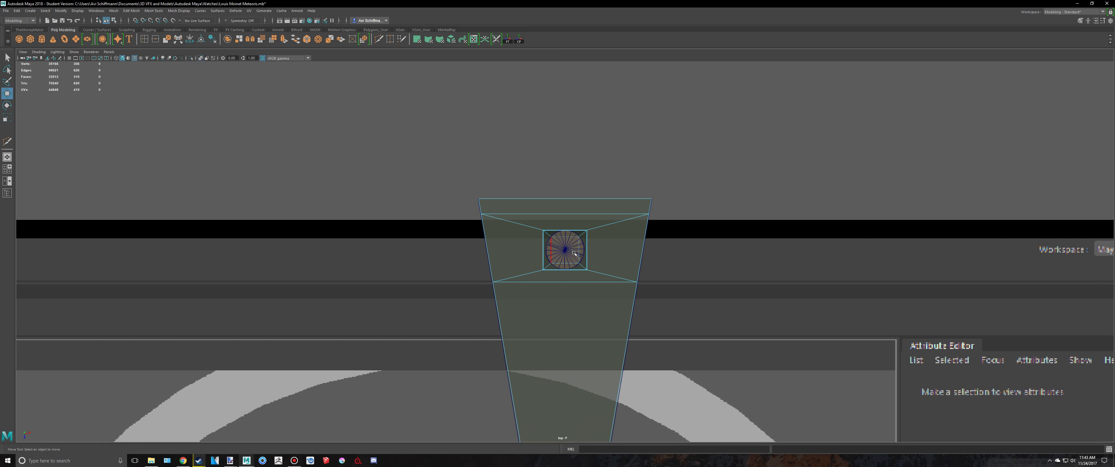
pyautogui.keyDown('alt'); pyautogui.moveTo(562, 273); pyautogui.dragTo(550, 162, button='middle'); pyautogui.keyUp('alt')
pyautogui.scroll(-2, 566, 225)
pyautogui.doubleClick(554, 288)
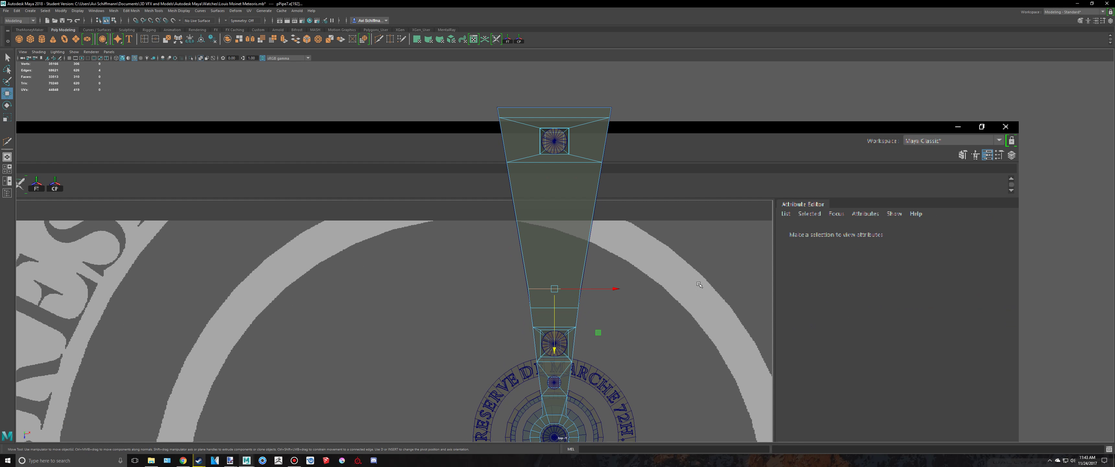
pyautogui.scroll(3, 722, 291)
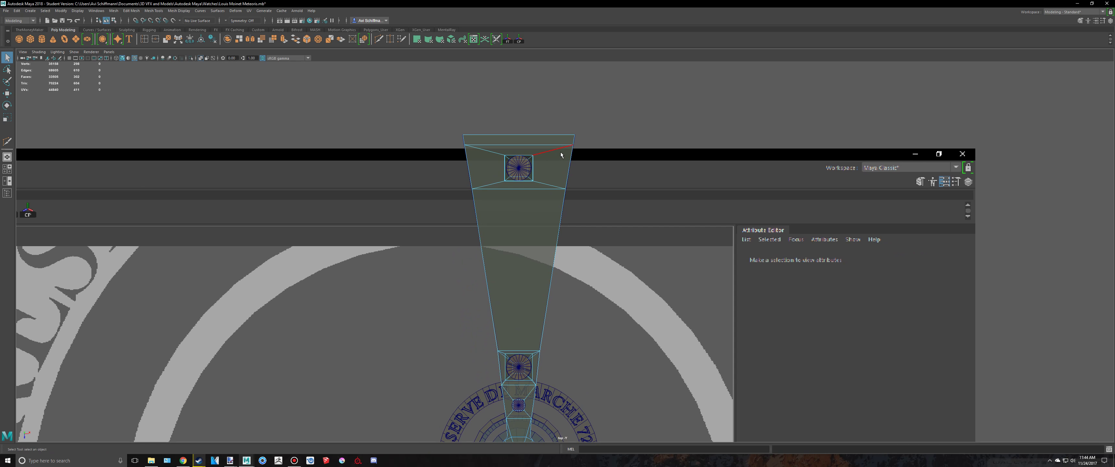
# Try to narrow the upper arm's wide end by scaling its outer vertices across the width.
pyautogui.rightClick(558, 148)
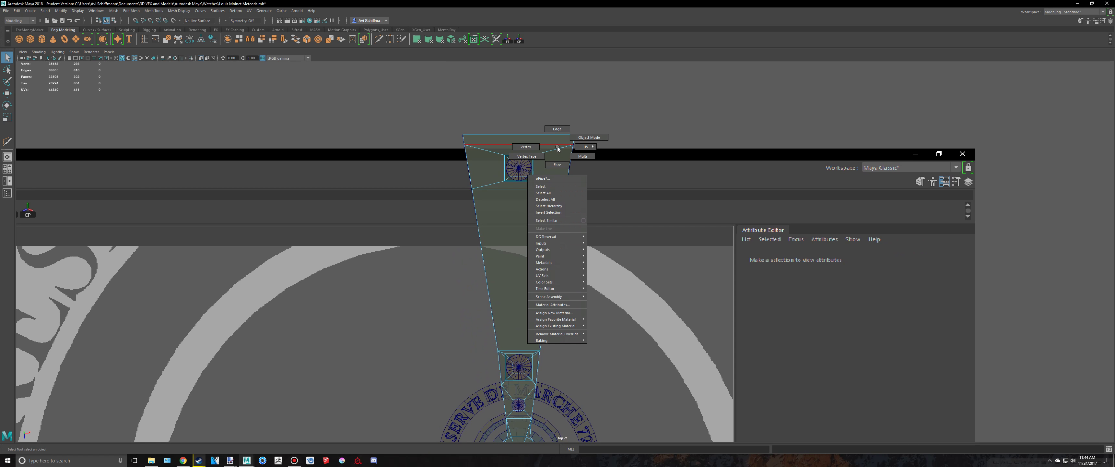
pyautogui.moveTo(557, 147); pyautogui.dragTo(525, 147, button='right')
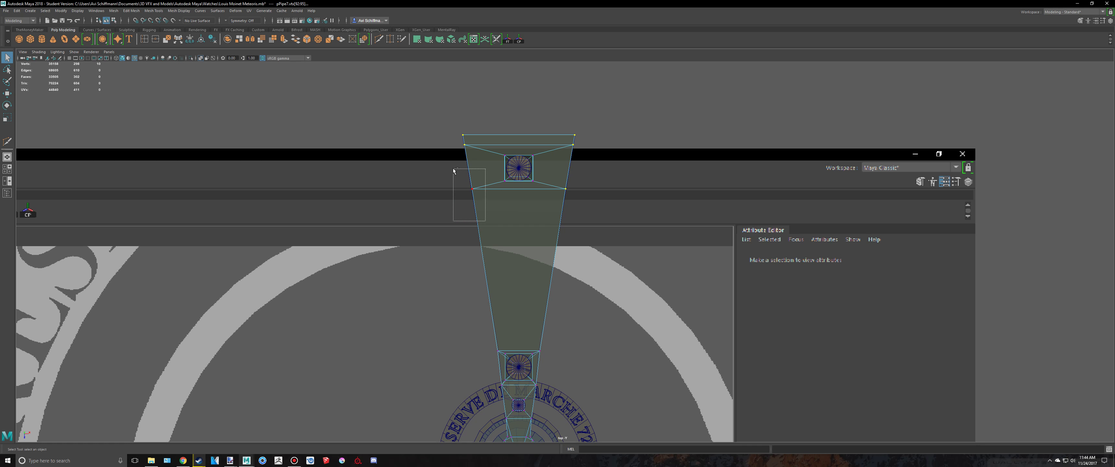
pyautogui.scroll(5, 537, 226)
pyautogui.keyDown('alt'); pyautogui.moveTo(541, 304); pyautogui.dragTo(598, 333, button='middle'); pyautogui.keyUp('alt')
pyautogui.scroll(-3, 519, 229)
pyautogui.press('r')
pyautogui.moveTo(562, 169); pyautogui.dragTo(559, 169)
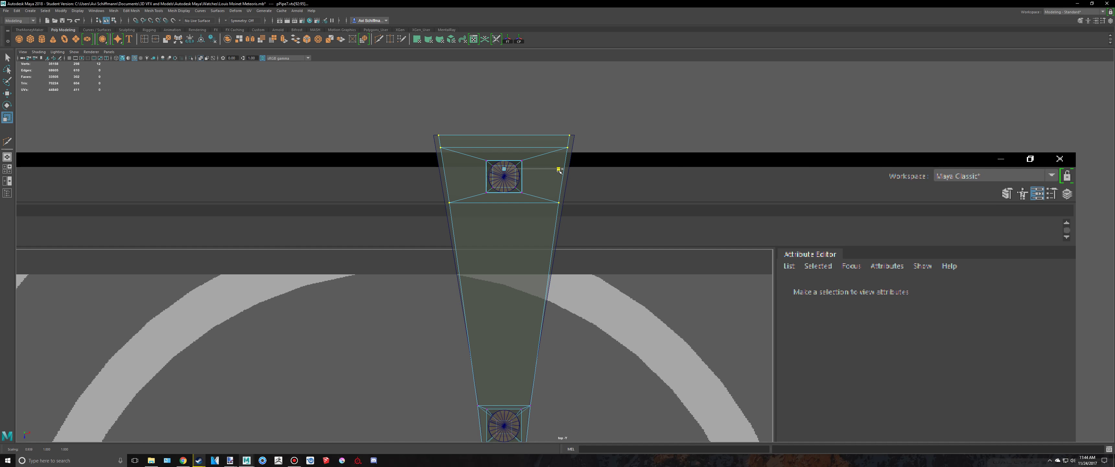
pyautogui.hotkey('ctrl', 'z')
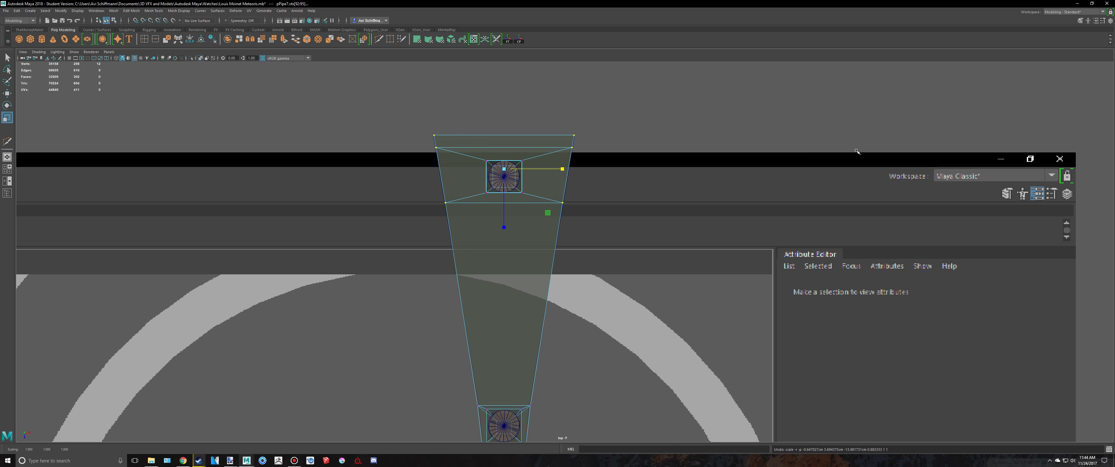
# Add the lower arm piece to the selection and show the vertices of both pieces for editing in the top view.
pyautogui.press('space')
pyautogui.press('space')
pyautogui.keyDown('alt'); pyautogui.moveTo(823, 190); pyautogui.dragTo(746, 187); pyautogui.keyUp('alt')
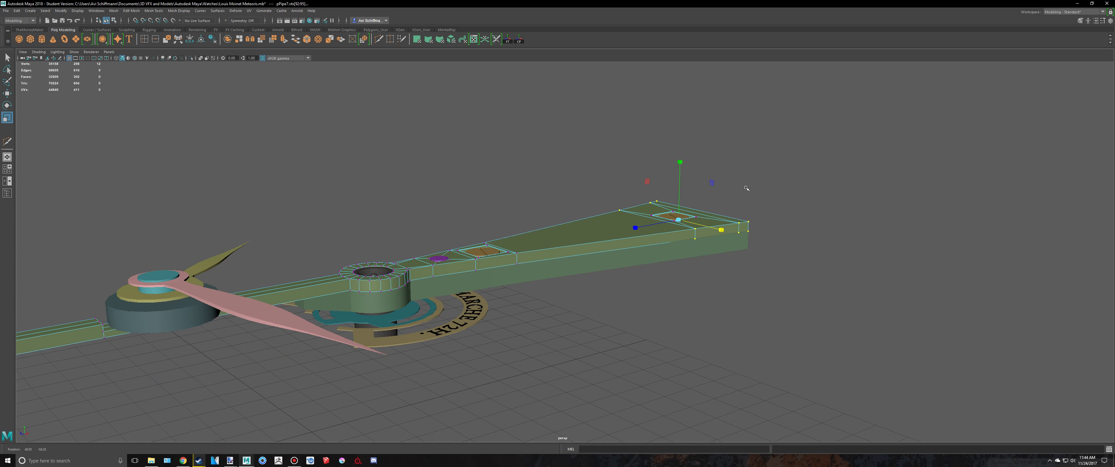
pyautogui.keyDown('shift'); pyautogui.click(636, 262); pyautogui.keyUp('shift')
pyautogui.moveTo(637, 265); pyautogui.dragTo(621, 258, button='right')
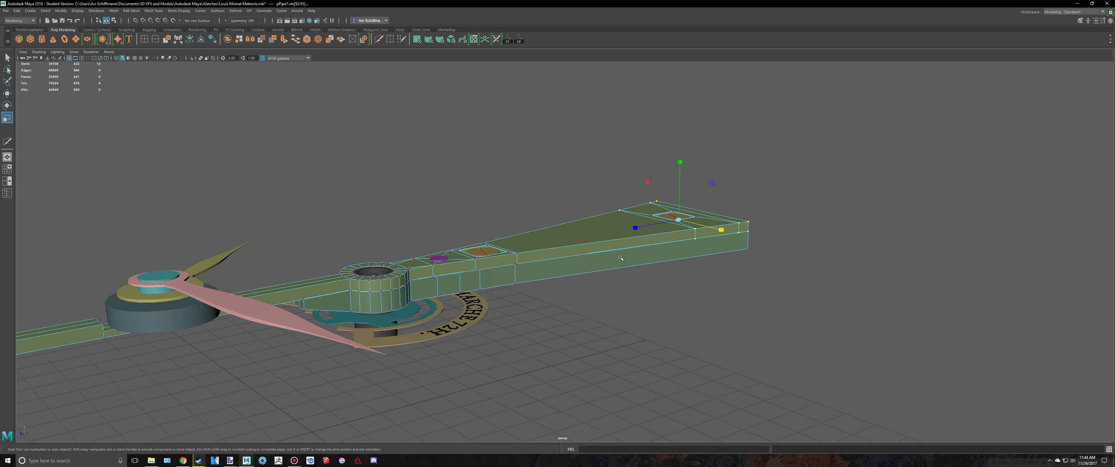
pyautogui.press('space')
pyautogui.press('space')
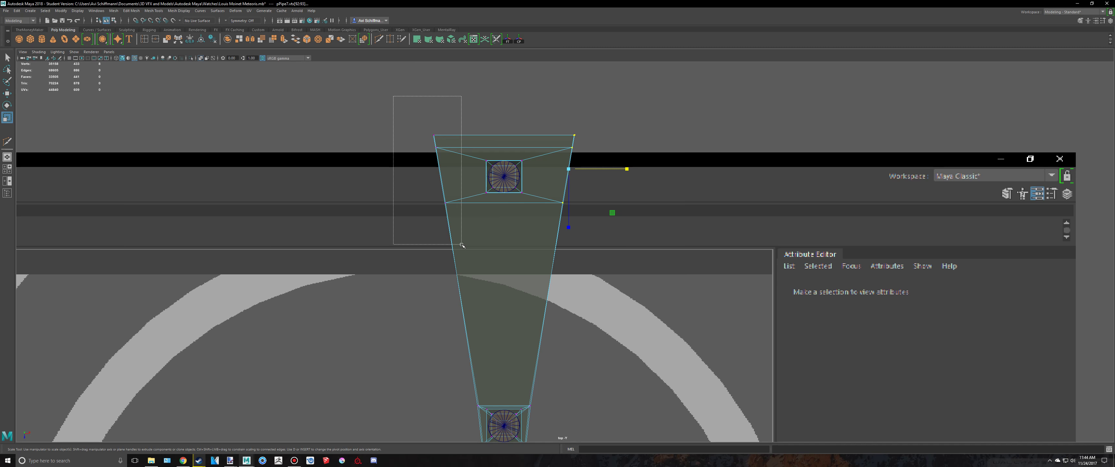
# Scale the wide-end outer vertices of both arm pieces inward across the width to narrow the taper.
pyautogui.scroll(5, 564, 352)
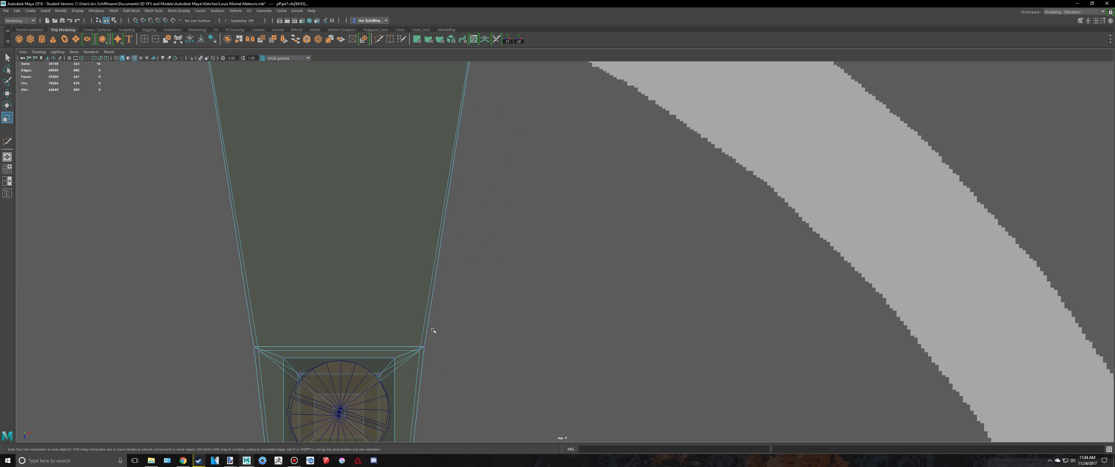
pyautogui.scroll(-5, 433, 330)
pyautogui.keyDown('alt'); pyautogui.moveTo(504, 243); pyautogui.dragTo(504, 371, button='middle'); pyautogui.keyUp('alt')
pyautogui.moveTo(534, 115); pyautogui.dragTo(525, 115)
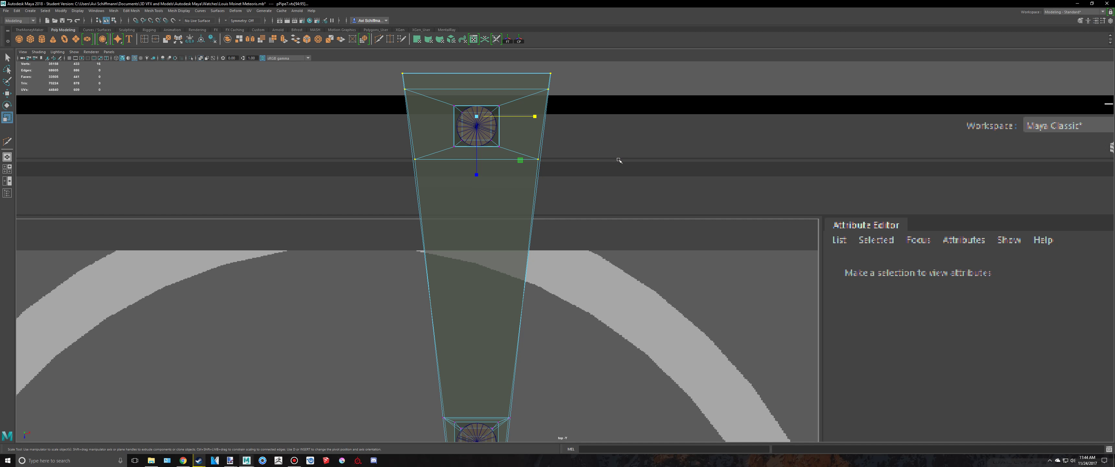
pyautogui.moveTo(531, 119); pyautogui.dragTo(524, 119)
pyautogui.scroll(-4, 554, 132)
# Preview the narrowed arm smoothed in the perspective view and compare its proportions with the reference watch model.
pyautogui.press('space')
pyautogui.press('space')
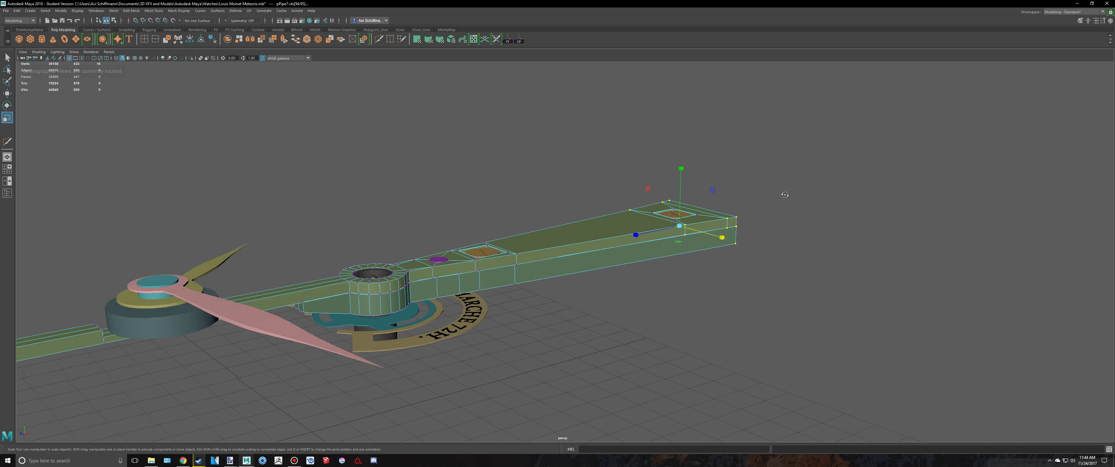
pyautogui.keyDown('alt'); pyautogui.moveTo(783, 194); pyautogui.dragTo(629, 206); pyautogui.keyUp('alt')
pyautogui.moveTo(630, 208); pyautogui.dragTo(649, 190, button='right')
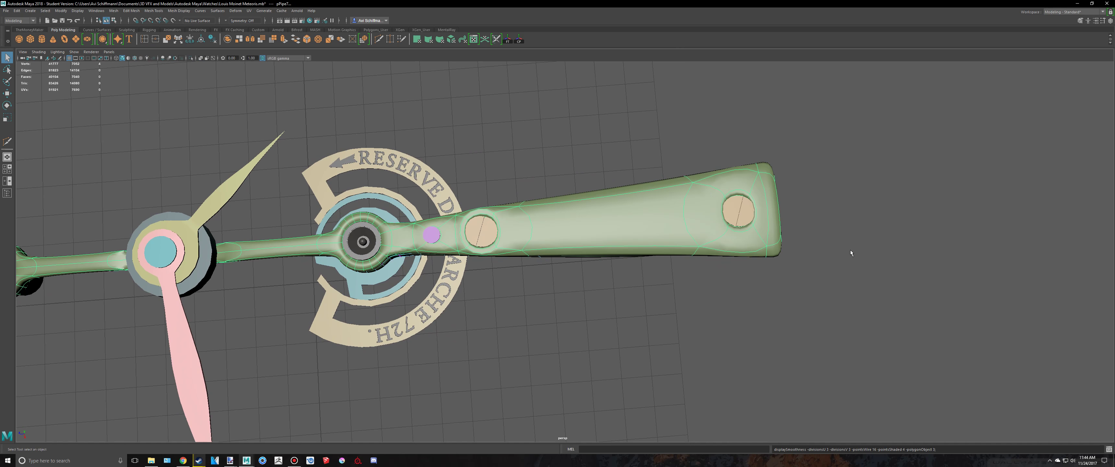
pyautogui.scroll(-5, 847, 247)
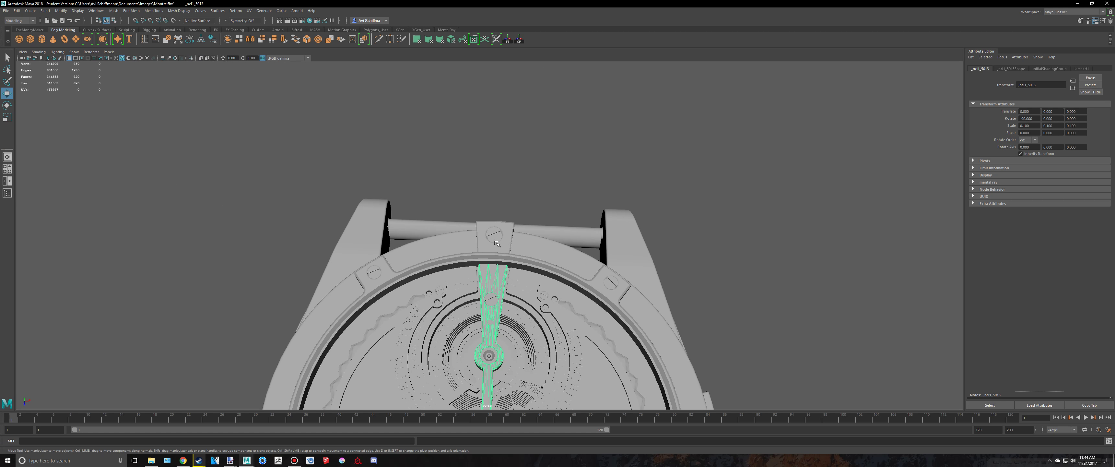
# Switch to the reference watch model and examine the arm's screw size and placement.
pyautogui.hotkey('alt', 'Tab')
pyautogui.hotkey('alt', 'Tab')
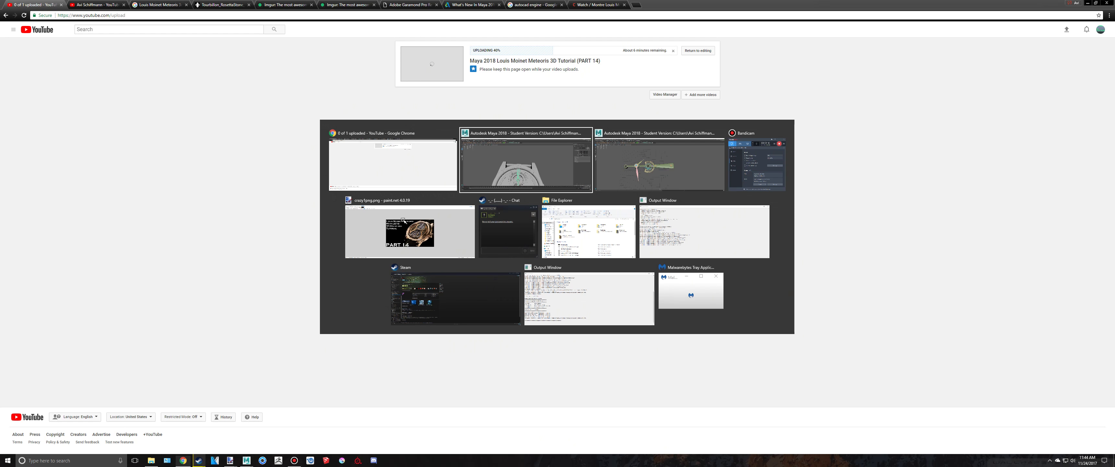
pyautogui.click(503, 229)
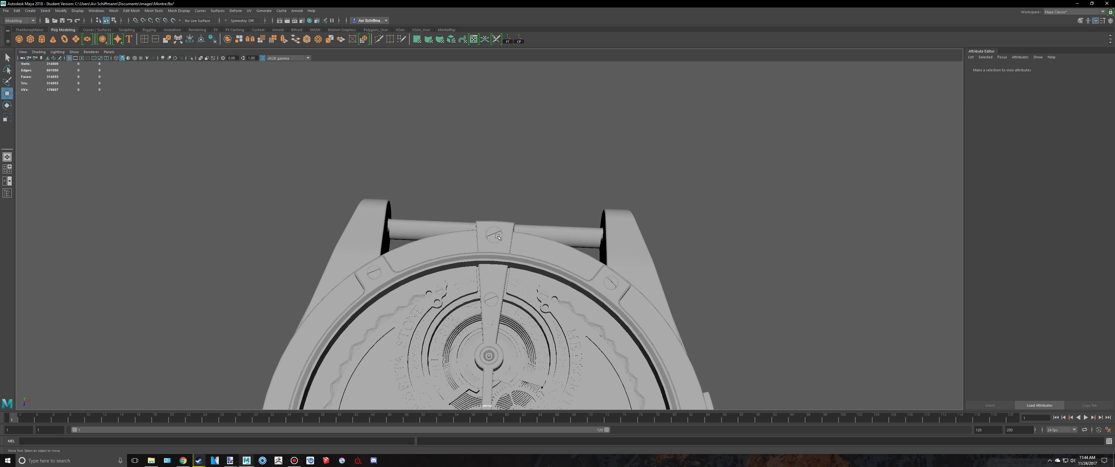
pyautogui.click(497, 236)
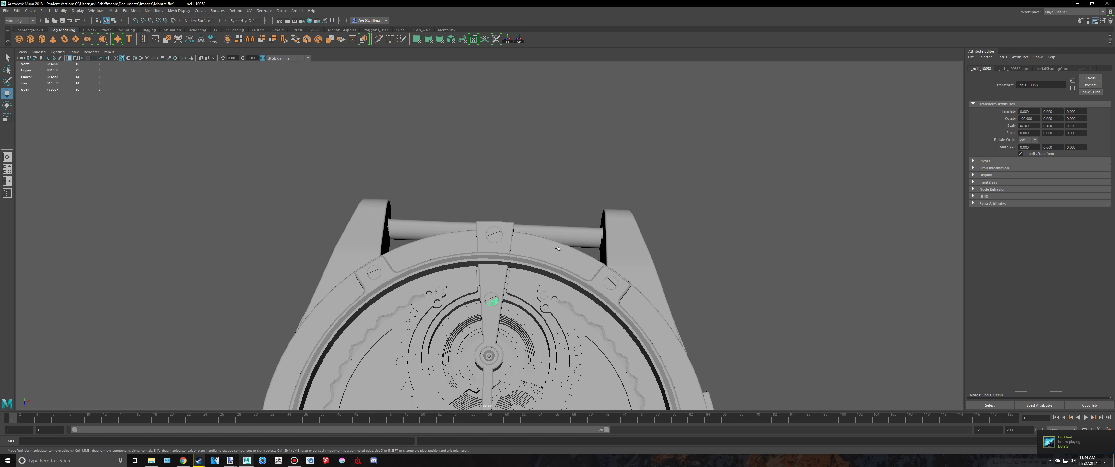
pyautogui.hotkey('alt', 'Tab')
pyautogui.hotkey('alt', 'Tab')
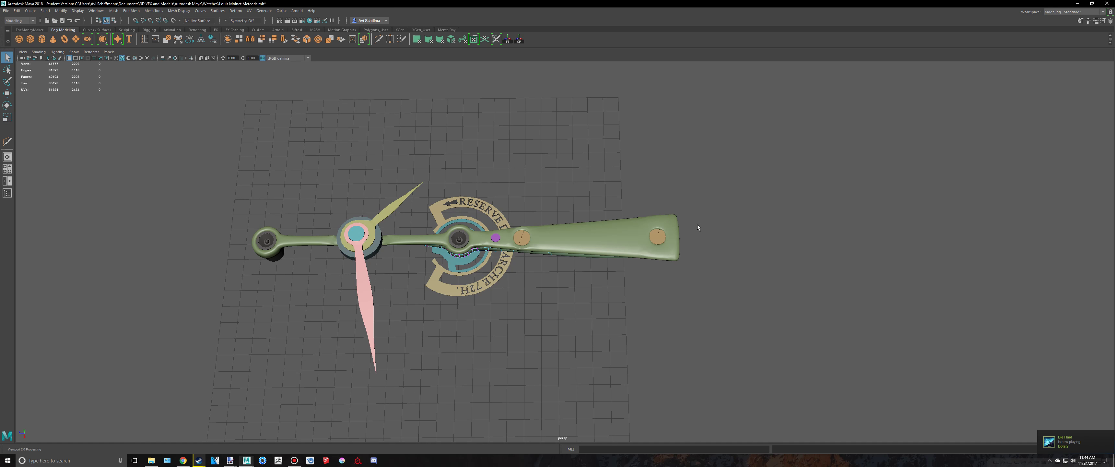
# Turn off the arm's smooth preview and scale the wide-end screw recess vertices outward in the top view.
pyautogui.scroll(4, 701, 229)
pyautogui.keyDown('alt'); pyautogui.moveTo(708, 233); pyautogui.dragTo(594, 220, button='middle'); pyautogui.keyUp('alt')
pyautogui.click(619, 226)
pyautogui.press('1')
pyautogui.scroll(6, 693, 208)
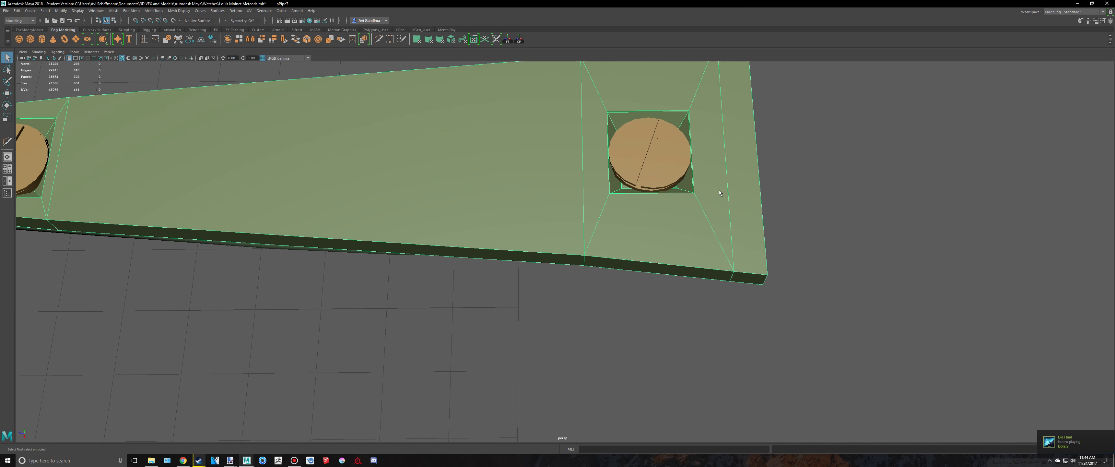
pyautogui.scroll(-5, 623, 212)
pyautogui.press('space')
pyautogui.press('space')
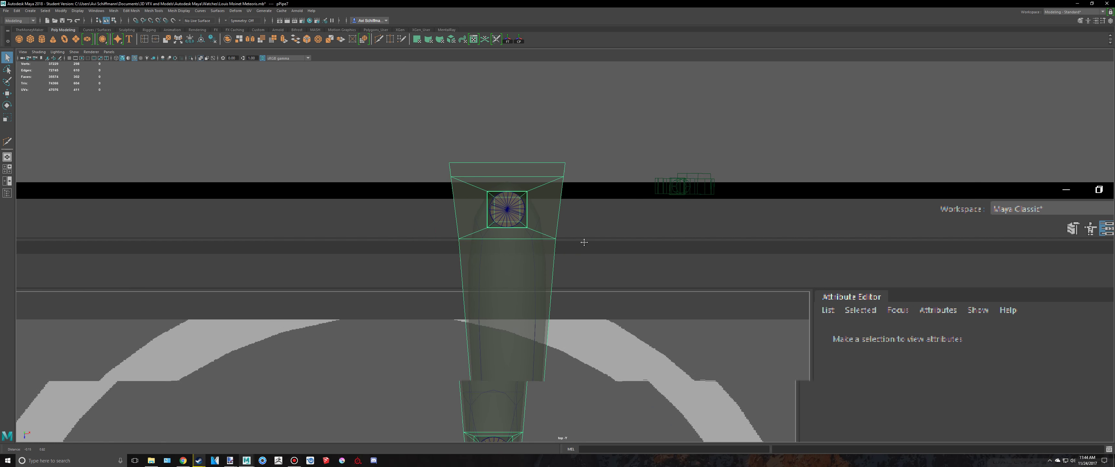
pyautogui.scroll(6, 568, 216)
pyautogui.moveTo(542, 191); pyautogui.dragTo(465, 186, button='right')
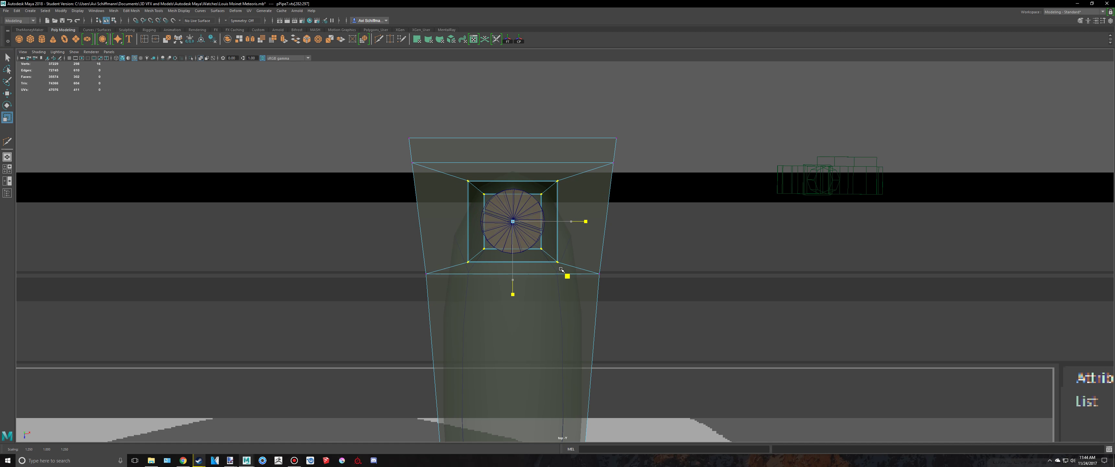
# Move the enlarged recess's vertices slightly along the arm in the perspective view toward the wide end.
pyautogui.press('space')
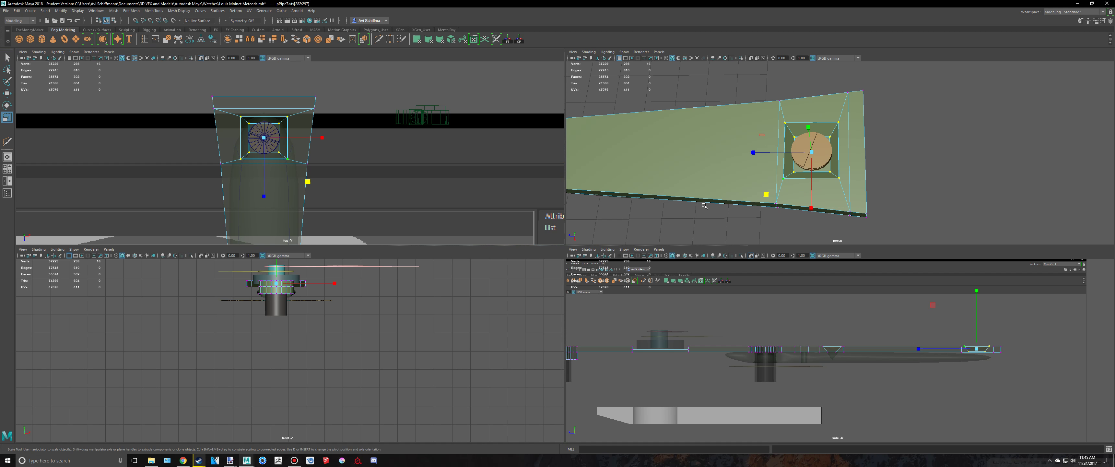
pyautogui.press('space')
pyautogui.press('w')
pyautogui.moveTo(475, 250); pyautogui.dragTo(480, 251)
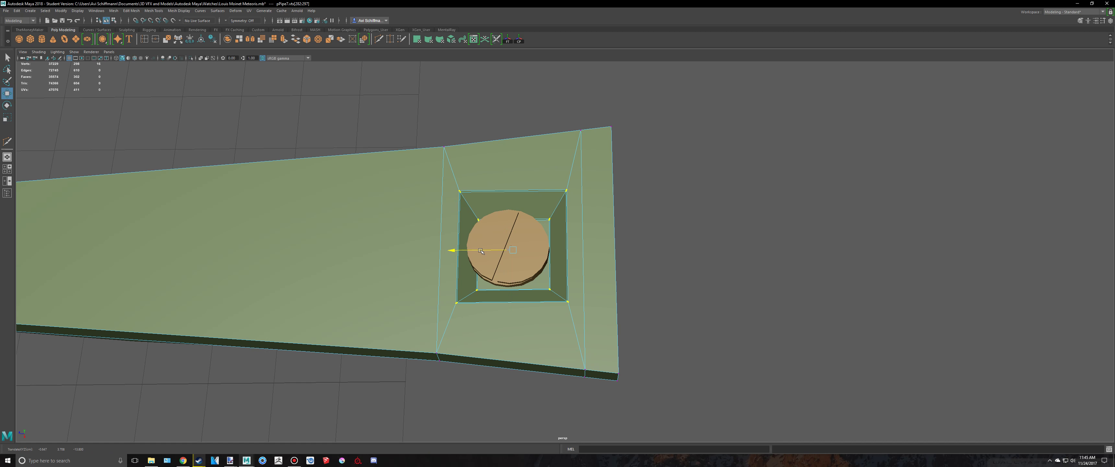
# Preview the arm with its enlarged recess smoothed and compare it with the reference watch model.
pyautogui.moveTo(586, 196); pyautogui.dragTo(630, 172, button='right')
pyautogui.press('3')
pyautogui.click(654, 180)
pyautogui.scroll(-4, 650, 186)
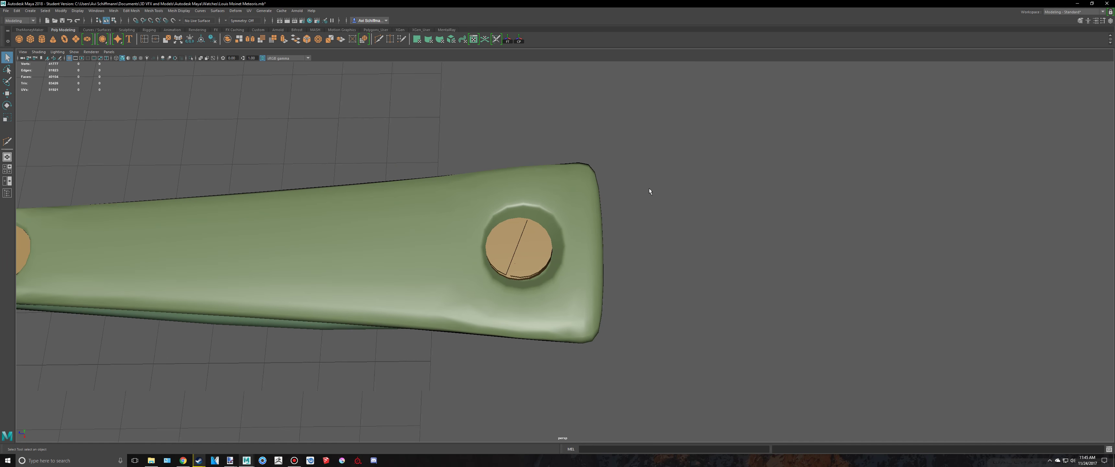
pyautogui.keyDown('alt'); pyautogui.moveTo(648, 188); pyautogui.dragTo(597, 217); pyautogui.keyUp('alt')
pyautogui.hotkey('alt', 'Tab')
pyautogui.hotkey('alt', 'Tab')
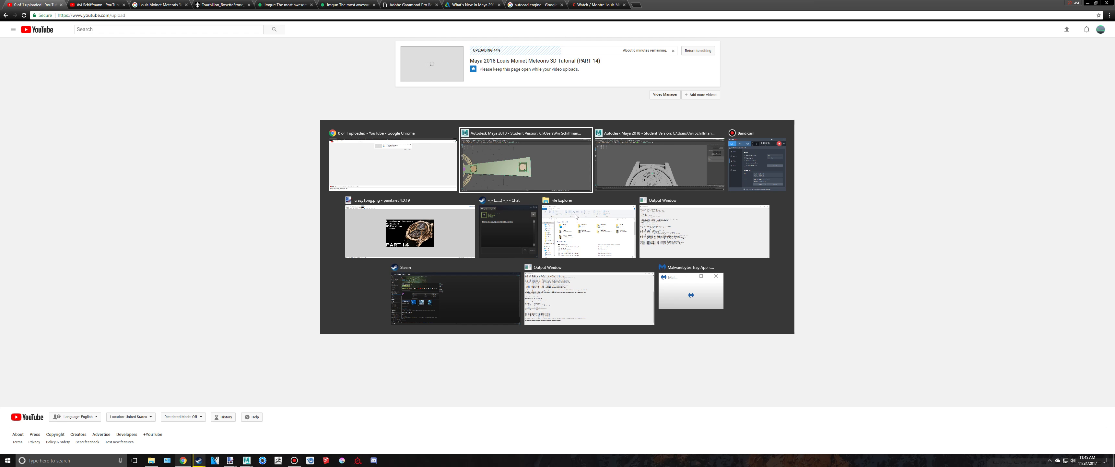
pyautogui.click(640, 177)
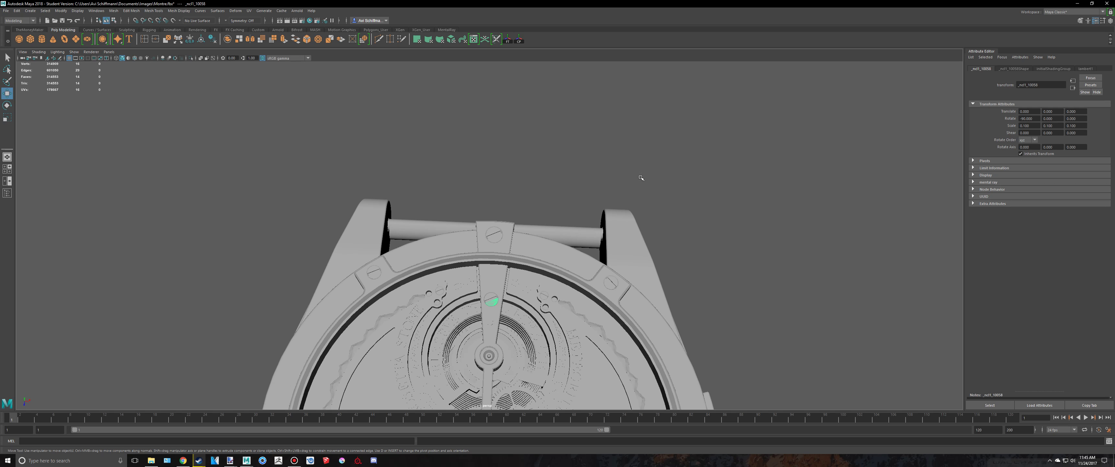
pyautogui.hotkey('alt', 'Tab')
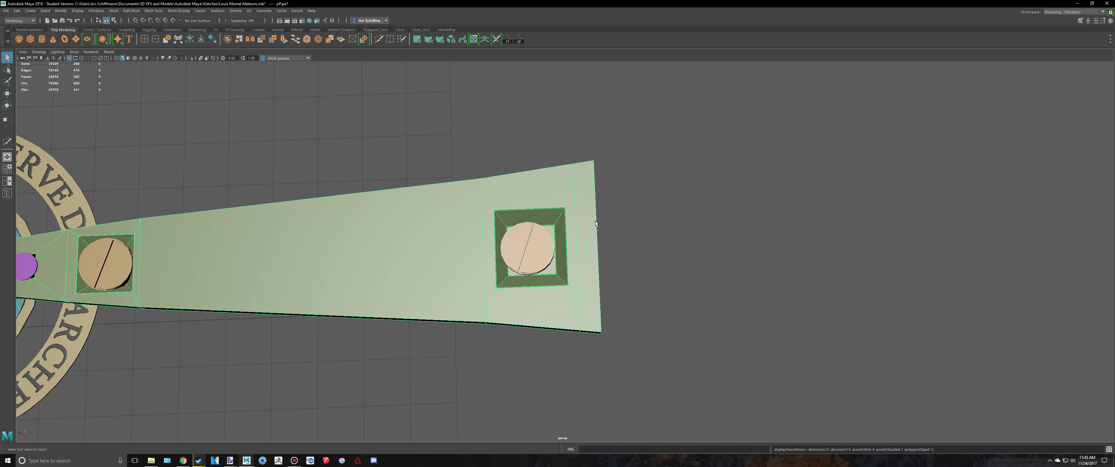
# Select the wide-end screw and scale it up evenly to fill more of the enlarged recess.
pyautogui.click(526, 237)
pyautogui.keyDown('alt'); pyautogui.moveTo(526, 238); pyautogui.dragTo(534, 229); pyautogui.keyUp('alt')
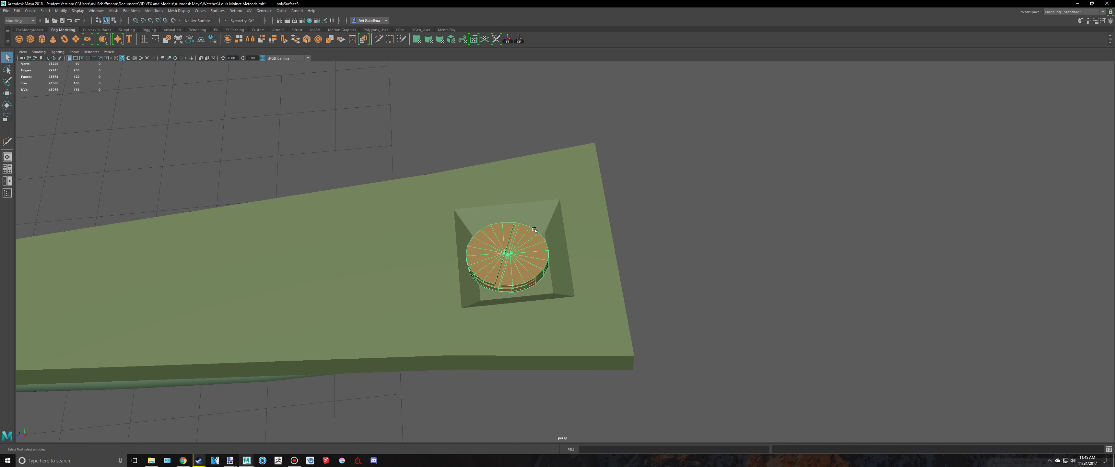
pyautogui.moveTo(507, 259); pyautogui.dragTo(534, 262)
pyautogui.press('space')
pyautogui.press('space')
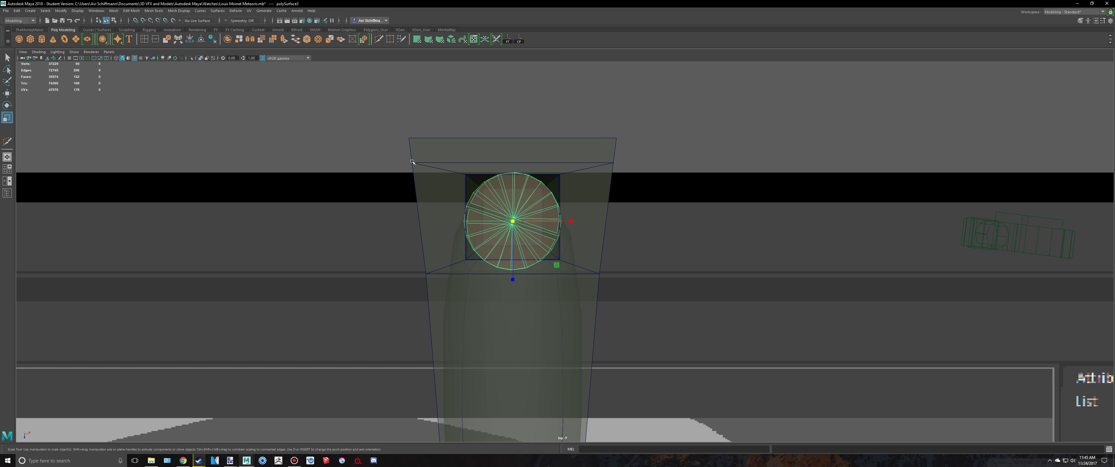
# Center the screw along the recess in the top view and scale it down slightly so it fits inside.
pyautogui.press('f')
pyautogui.scroll(-4, 572, 289)
pyautogui.scroll(1, 572, 288)
pyautogui.keyDown('alt'); pyautogui.moveTo(573, 289); pyautogui.dragTo(531, 313, button='middle'); pyautogui.keyUp('alt')
pyautogui.press('w')
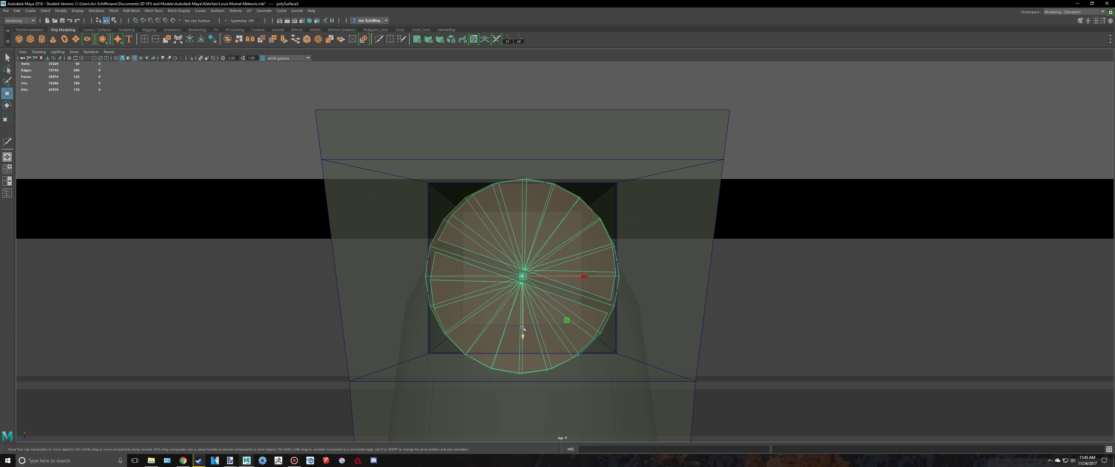
pyautogui.moveTo(523, 328); pyautogui.dragTo(526, 319)
pyautogui.press('r')
pyautogui.moveTo(515, 266); pyautogui.dragTo(512, 267)
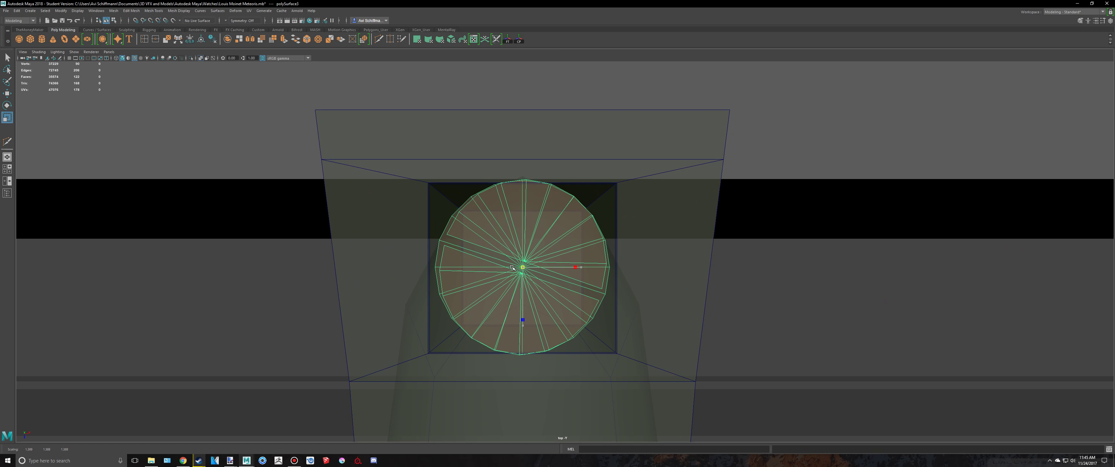
# Preview the screw and arm smoothed in the perspective view to check the screw's fit.
pyautogui.scroll(-10, 524, 309)
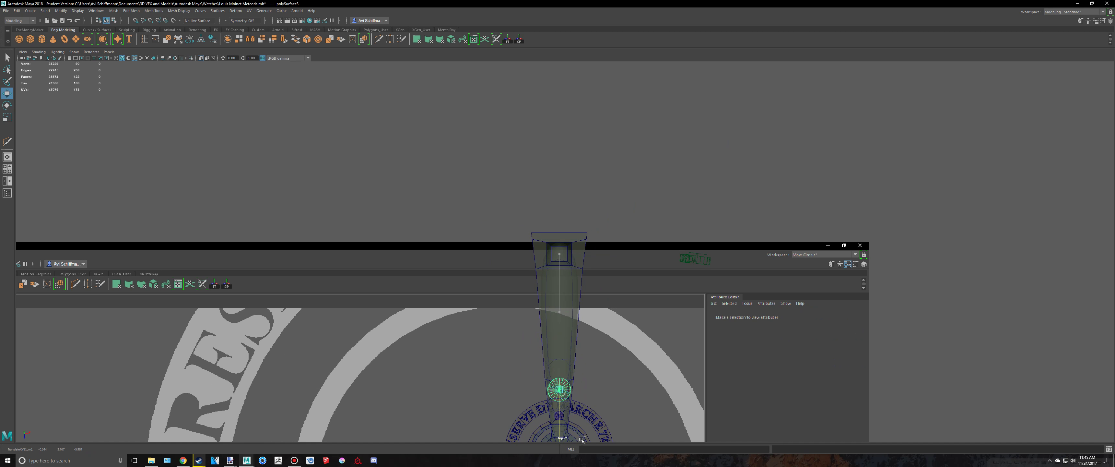
pyautogui.press('space')
pyautogui.press('space')
pyautogui.scroll(-8, 710, 208)
pyautogui.press('3')
pyautogui.press('q')
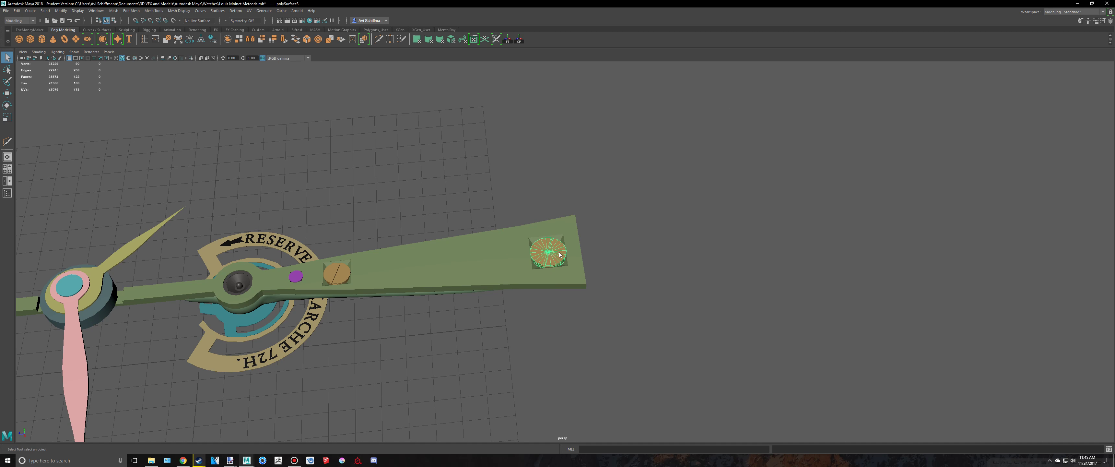
pyautogui.moveTo(558, 252); pyautogui.dragTo(603, 226, button='right')
pyautogui.click(564, 234)
pyautogui.press('3')
pyautogui.click(646, 232)
pyautogui.keyDown('alt'); pyautogui.moveTo(641, 227); pyautogui.dragTo(614, 249); pyautogui.keyUp('alt')
# Return the arm and screw to unsmoothed display, clear the selection and review the whole hand assembly.
pyautogui.click(573, 249)
pyautogui.press('1')
pyautogui.click(551, 252)
pyautogui.press('1')
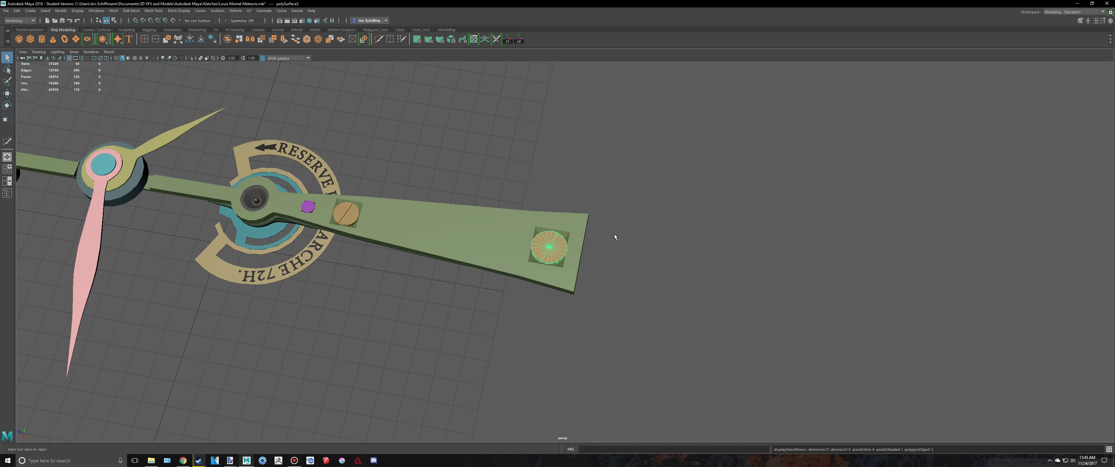
pyautogui.scroll(-8, 640, 249)
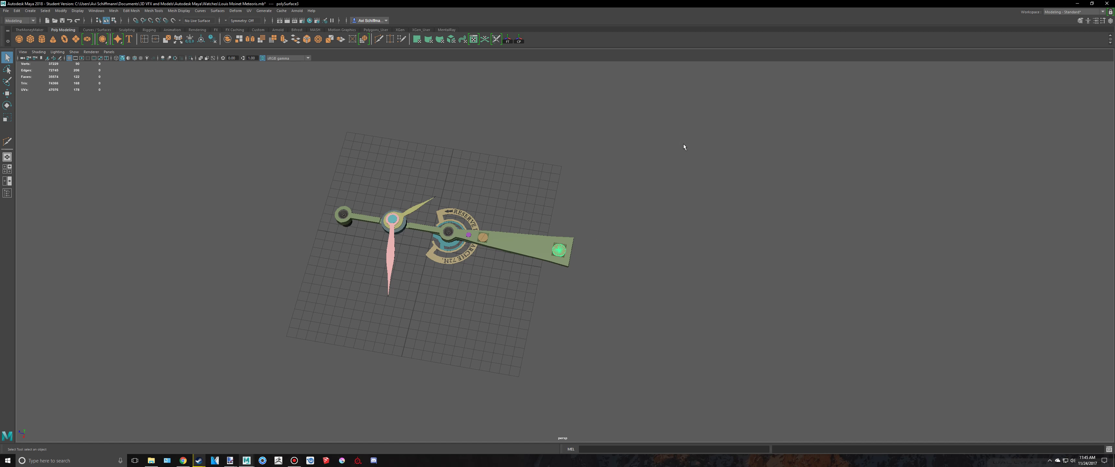
pyautogui.click(667, 159)
pyautogui.keyDown('alt'); pyautogui.moveTo(667, 158); pyautogui.dragTo(719, 159); pyautogui.keyUp('alt')
pyautogui.keyDown('alt'); pyautogui.moveTo(600, 261); pyautogui.dragTo(593, 210); pyautogui.keyUp('alt')
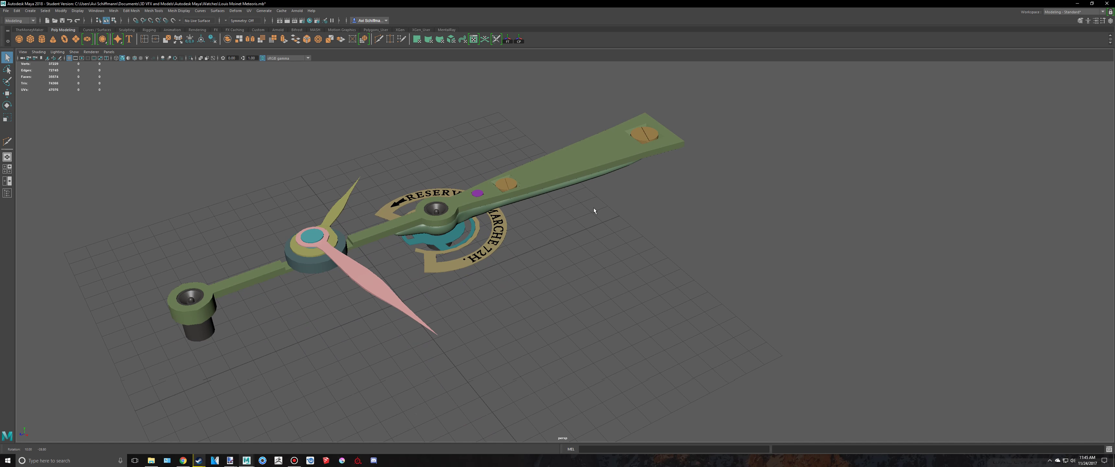
pyautogui.click(293, 461)
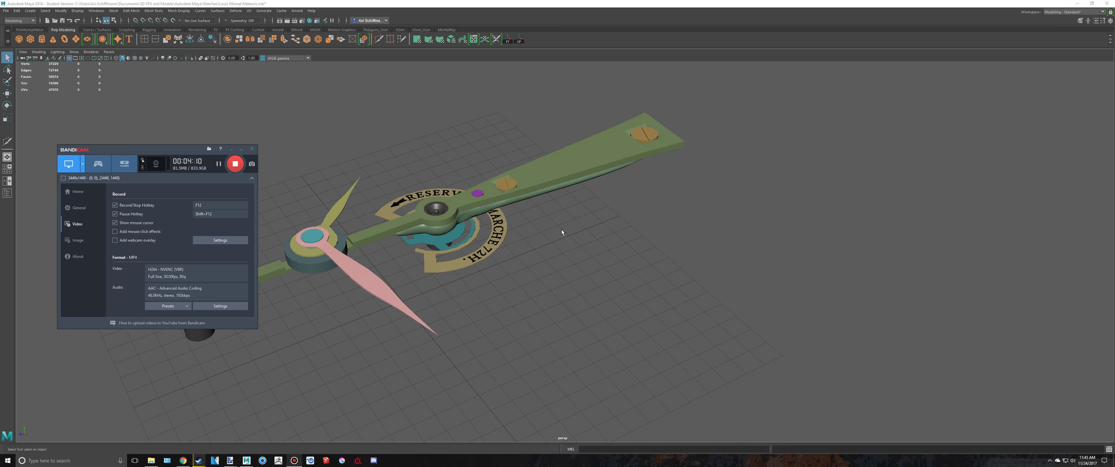
pyautogui.keyDown('alt'); pyautogui.moveTo(562, 233); pyautogui.dragTo(481, 301, button='middle'); pyautogui.keyUp('alt')
# Switch to the reference watch model and examine the curved dial part beside the arm.
pyautogui.click(246, 460)
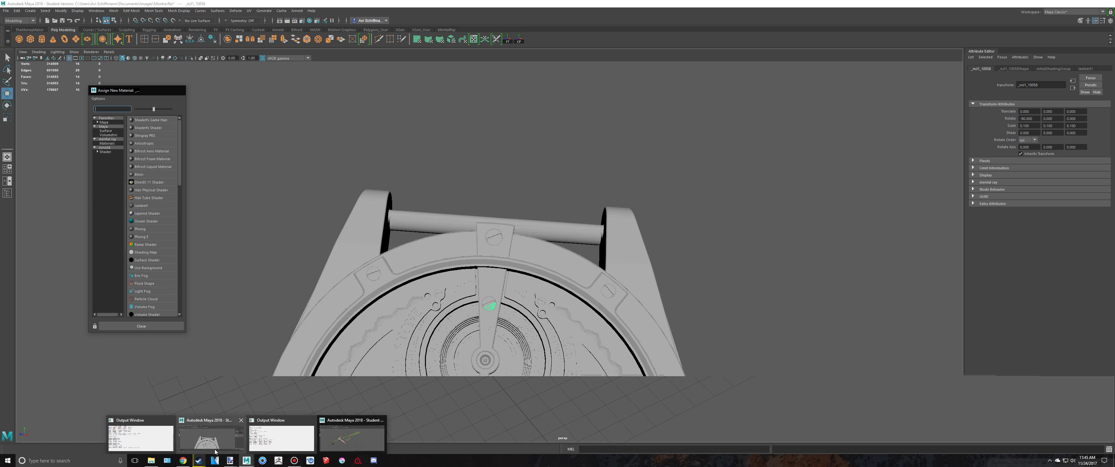
pyautogui.click(211, 437)
pyautogui.keyDown('alt'); pyautogui.moveTo(582, 268); pyautogui.dragTo(489, 237); pyautogui.keyUp('alt')
pyautogui.scroll(4, 463, 260)
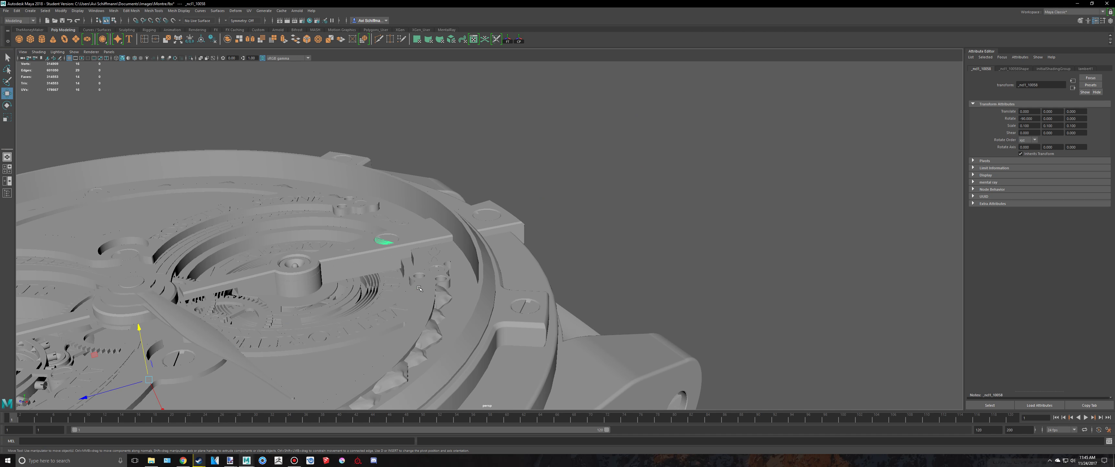
pyautogui.click(422, 287)
pyautogui.keyDown('alt'); pyautogui.moveTo(422, 288); pyautogui.dragTo(580, 264); pyautogui.keyUp('alt')
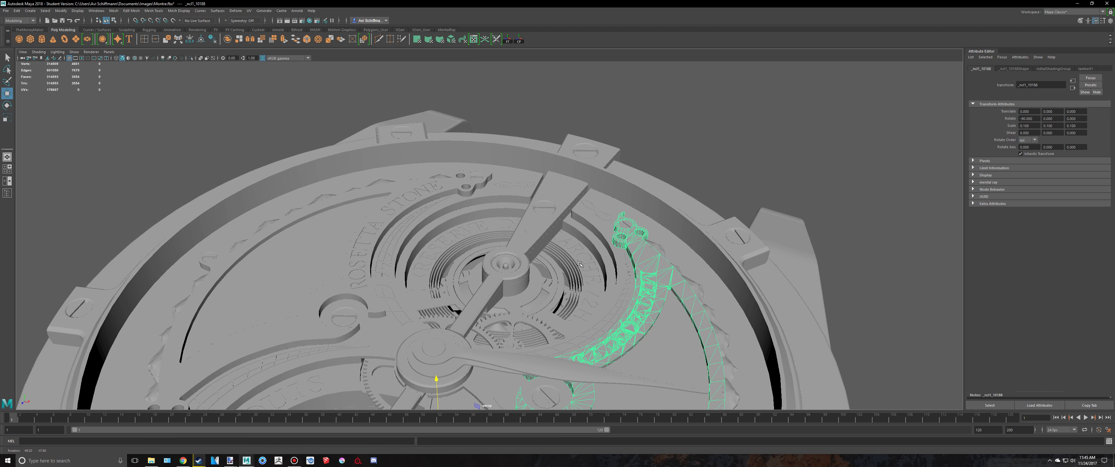
# Examine the reference watch's dial, arms and gear recesses from several angles to see how the parts are layered.
pyautogui.click(600, 216)
pyautogui.keyDown('alt'); pyautogui.moveTo(604, 237); pyautogui.dragTo(851, 230); pyautogui.keyUp('alt')
pyautogui.keyDown('alt'); pyautogui.moveTo(498, 260); pyautogui.dragTo(603, 314, button='middle'); pyautogui.keyUp('alt')
pyautogui.scroll(6, 603, 314)
pyautogui.keyDown('alt'); pyautogui.moveTo(603, 313); pyautogui.dragTo(575, 273); pyautogui.keyUp('alt')
pyautogui.scroll(-5, 594, 305)
pyautogui.keyDown('alt'); pyautogui.moveTo(605, 217); pyautogui.dragTo(536, 244); pyautogui.keyUp('alt')
pyautogui.scroll(3, 546, 230)
pyautogui.scroll(-4, 545, 230)
pyautogui.hotkey('ctrl', 'z')
pyautogui.scroll(3, 666, 311)
pyautogui.keyDown('alt'); pyautogui.moveTo(668, 311); pyautogui.dragTo(499, 228); pyautogui.keyUp('alt')
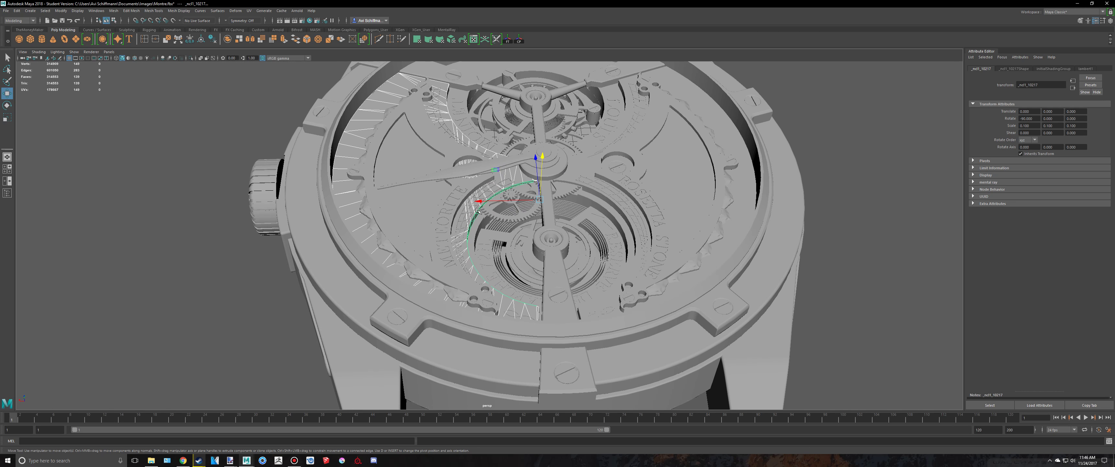
pyautogui.keyDown('alt'); pyautogui.moveTo(567, 188); pyautogui.dragTo(558, 167); pyautogui.keyUp('alt')
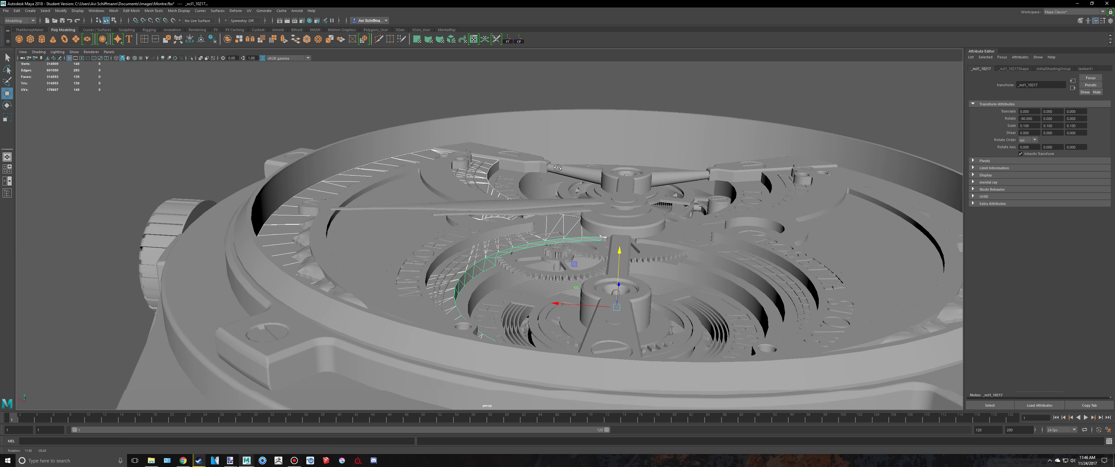
pyautogui.keyDown('alt'); pyautogui.moveTo(579, 243); pyautogui.dragTo(340, 311); pyautogui.keyUp('alt')
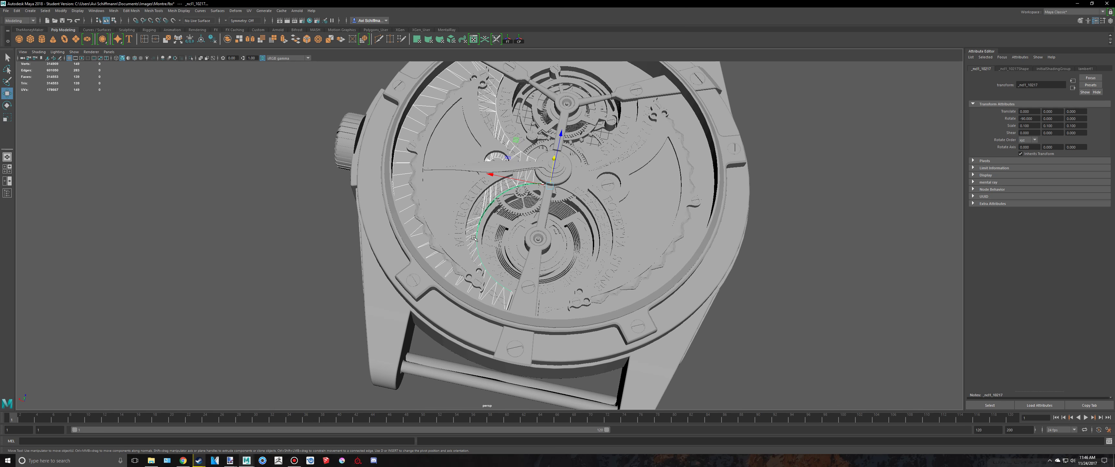
pyautogui.click(294, 460)
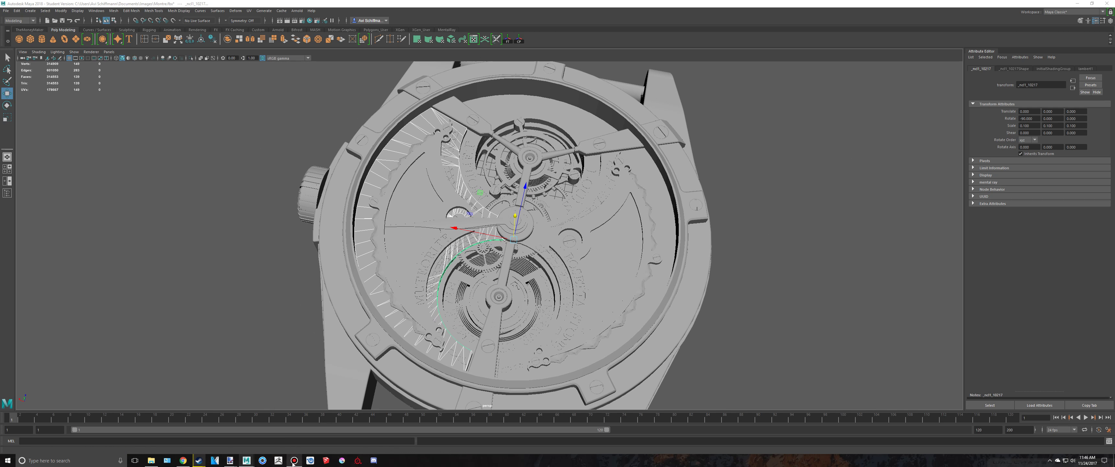